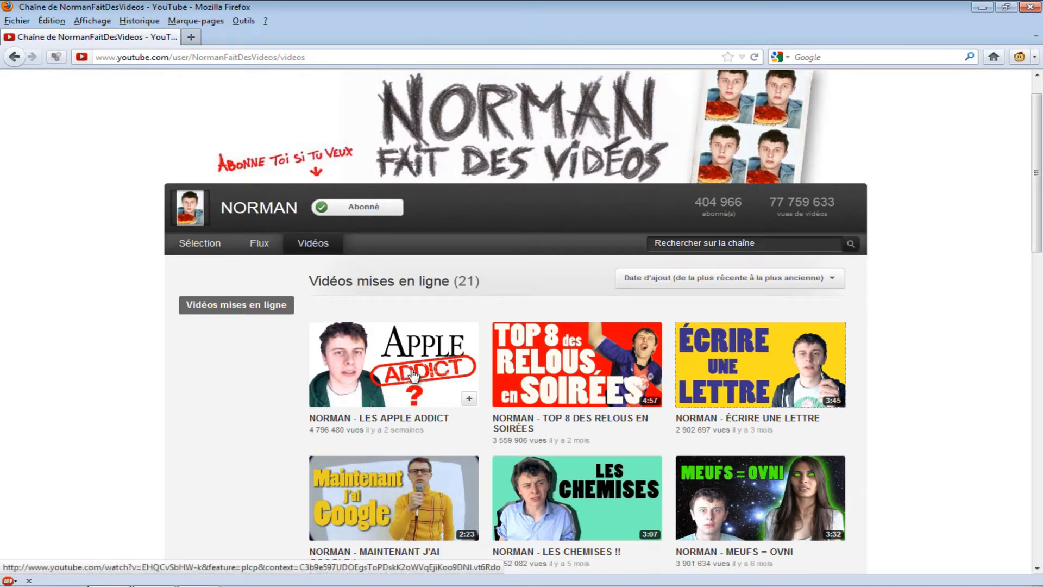
left_click_drag(419, 378, 402, 341)
left_click_drag(577, 367, 580, 322)
left_click_drag(752, 387, 913, 261)
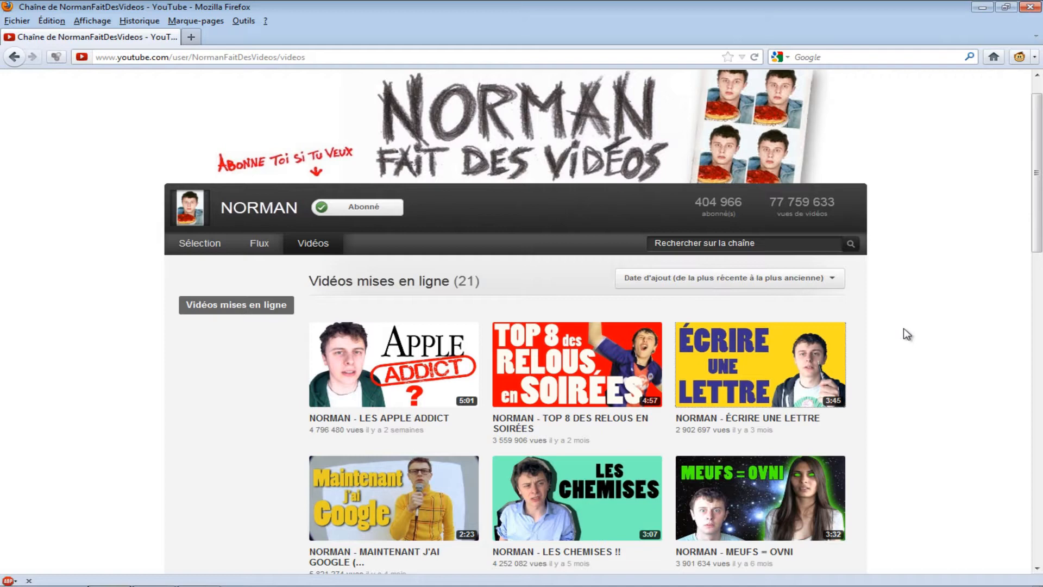
- Switch to Camtasia Studio and look over the custom thumbnail image and the four example images in the clip library
key("alt+Tab")
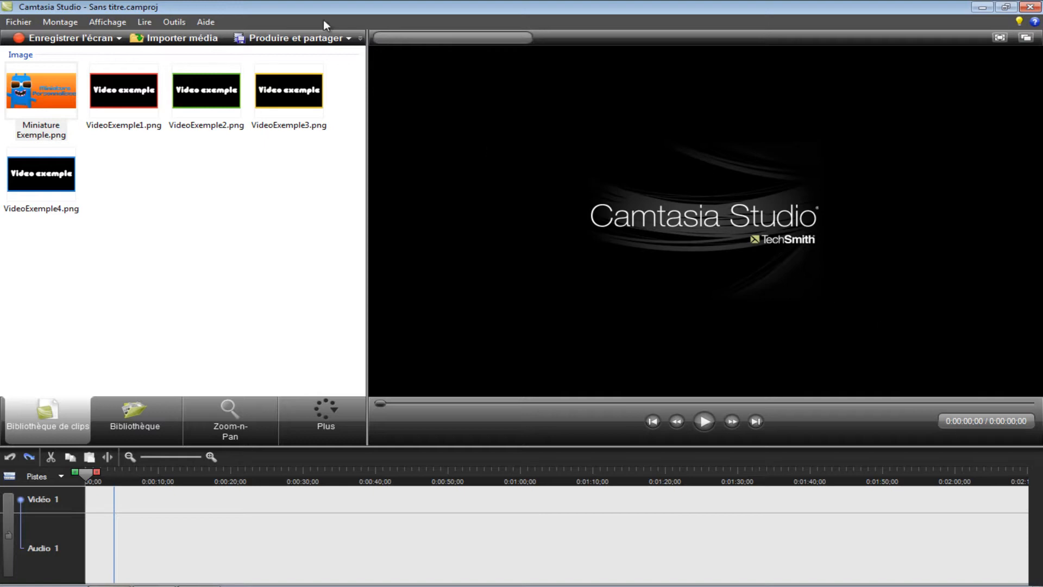
left_click(124, 90)
left_click(208, 92)
left_click(127, 90)
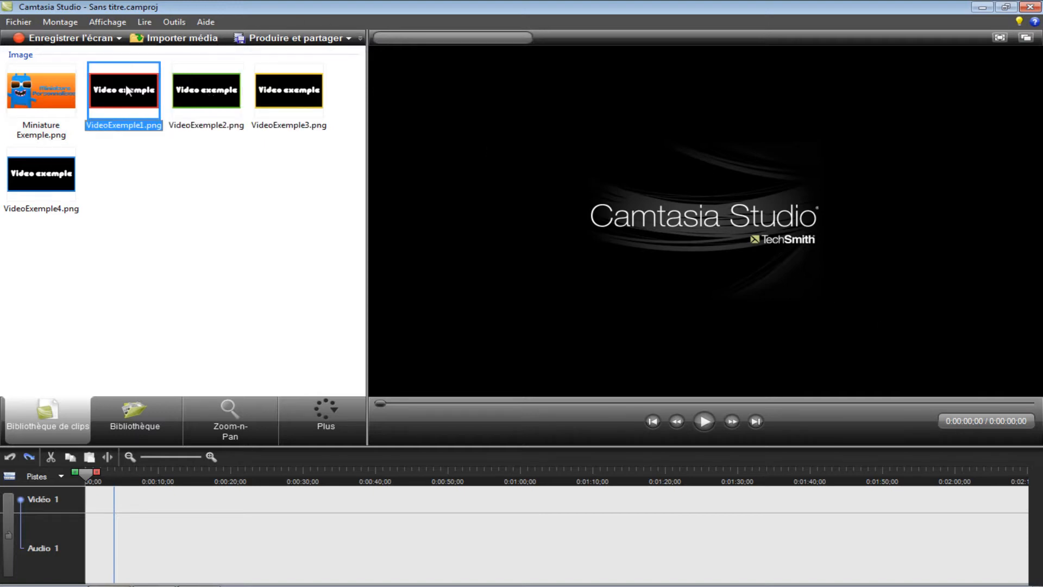
left_click(277, 94)
left_click(210, 98)
left_click(101, 124)
left_click(76, 175)
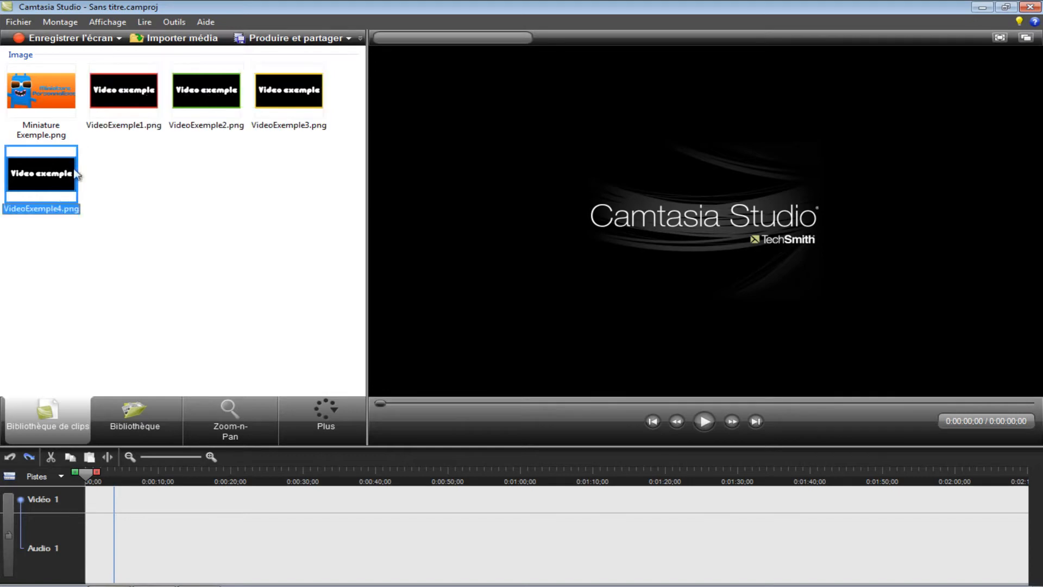
left_click(133, 105)
left_click(240, 108)
left_click(314, 114)
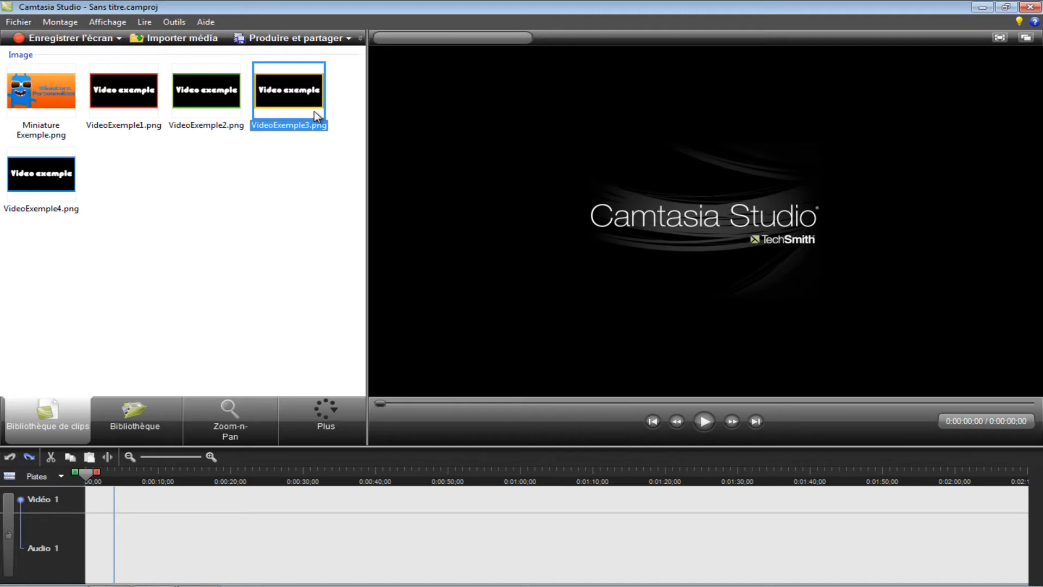
left_click(144, 95)
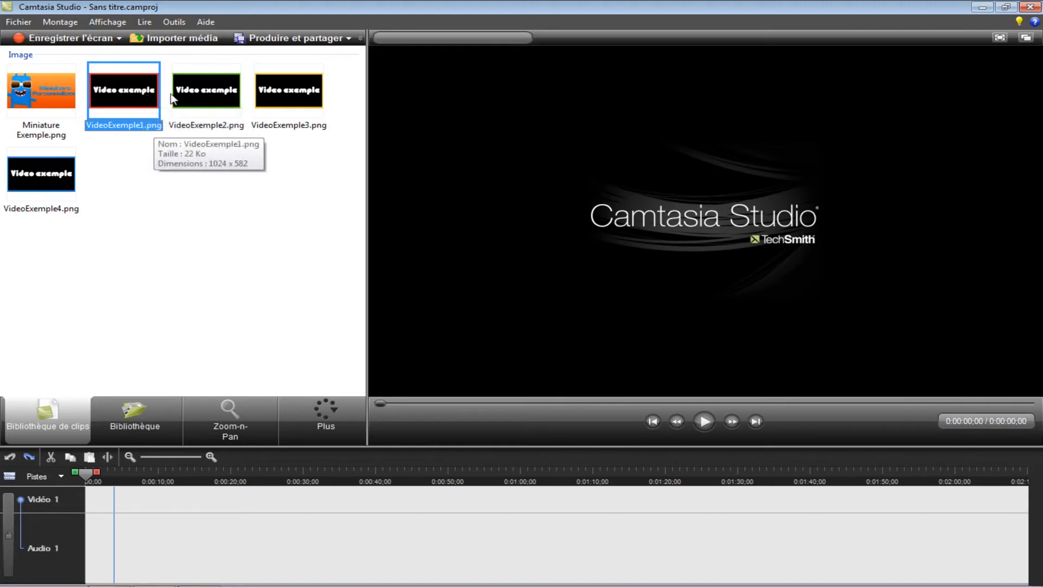
left_click(60, 102)
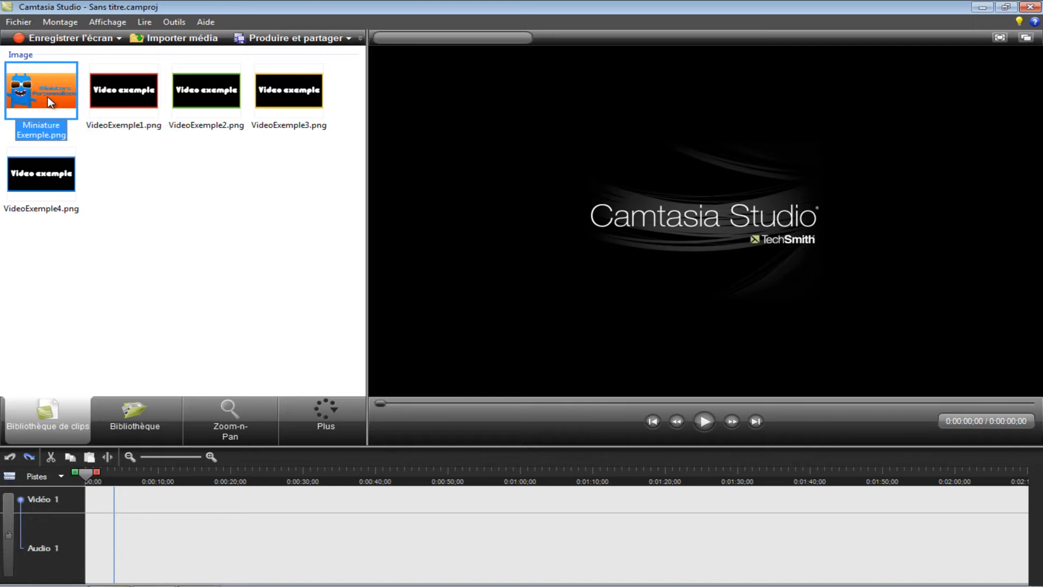
- Add VideoExemple1.png through VideoExemple4.png together at the start of the Vidéo 1 track
left_click(133, 102)
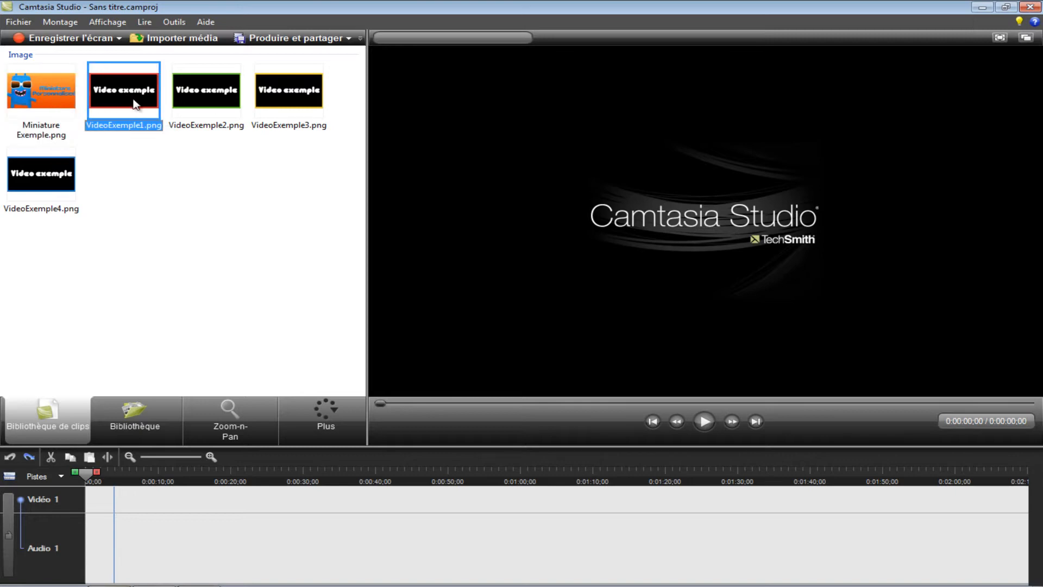
left_click(206, 83, "ctrl")
left_click(279, 108, "ctrl")
left_click(78, 178, "ctrl")
left_click_drag(108, 93, 102, 501)
- Set the video dimensions to the 1280 x 720 YouTube et HD preset
left_click(554, 315)
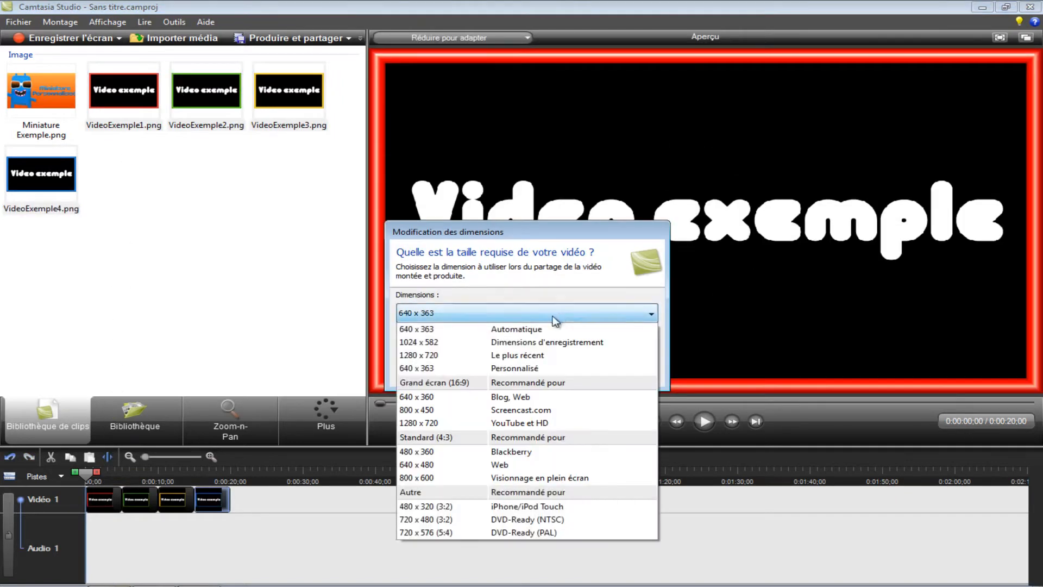
left_click(518, 422)
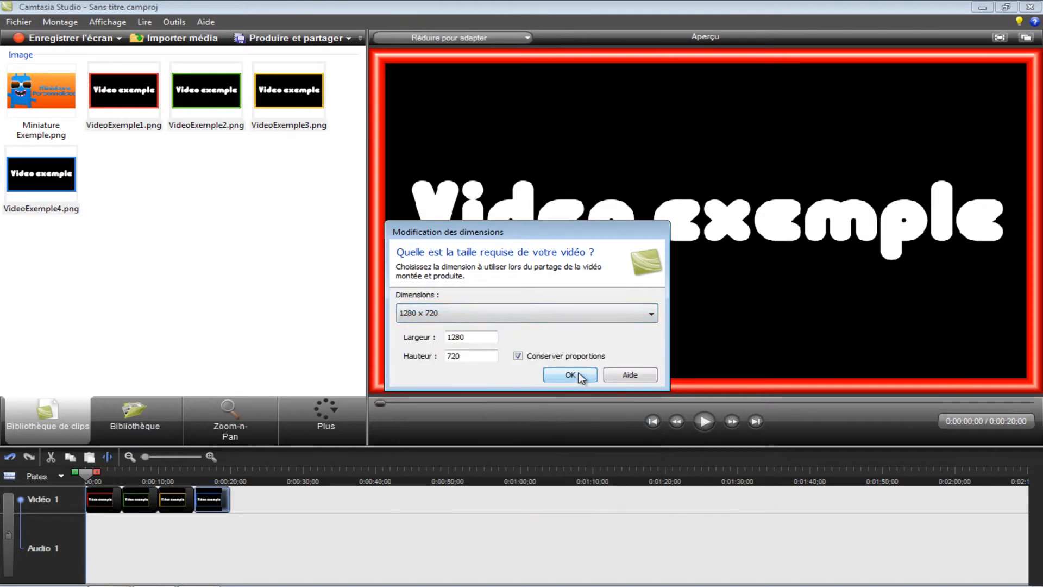
left_click(570, 375)
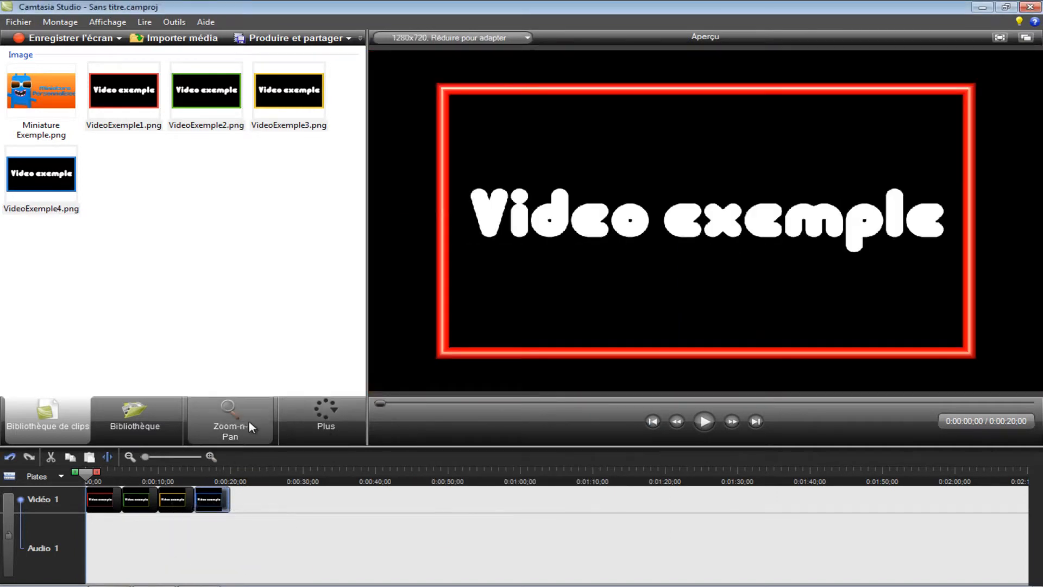
- Use Zoom-n-Pan to scale to 125% at the start and at 0:00:10;00, so the framed image fills the video
left_click(239, 426)
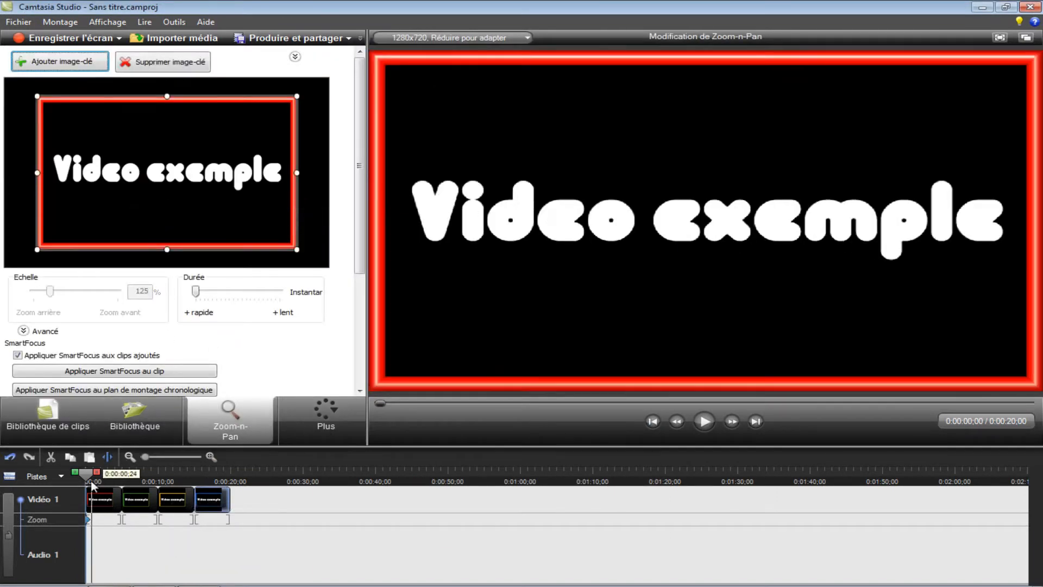
left_click_drag(93, 486, 158, 478)
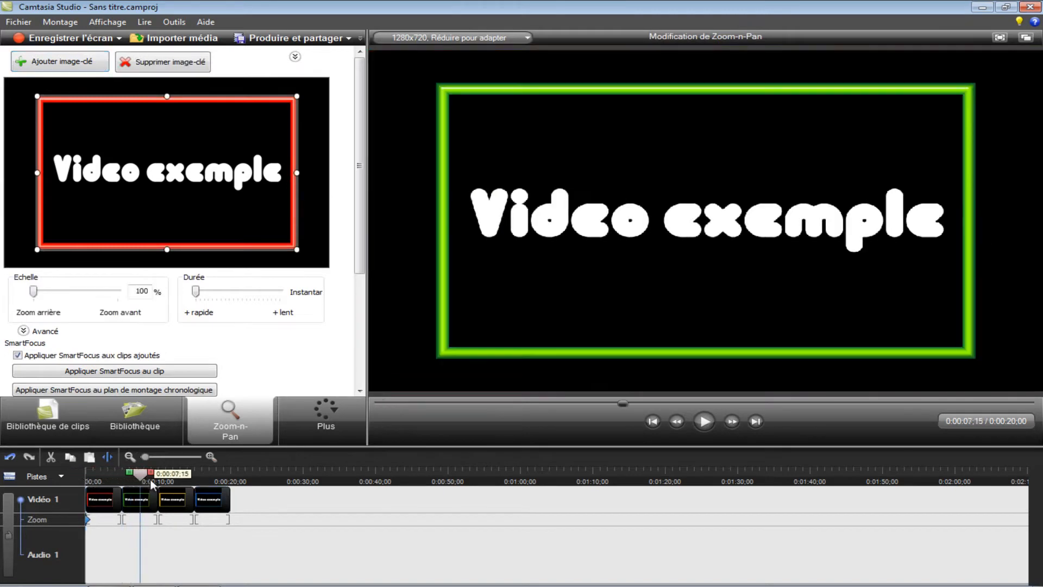
right_click(207, 181)
left_click(273, 189)
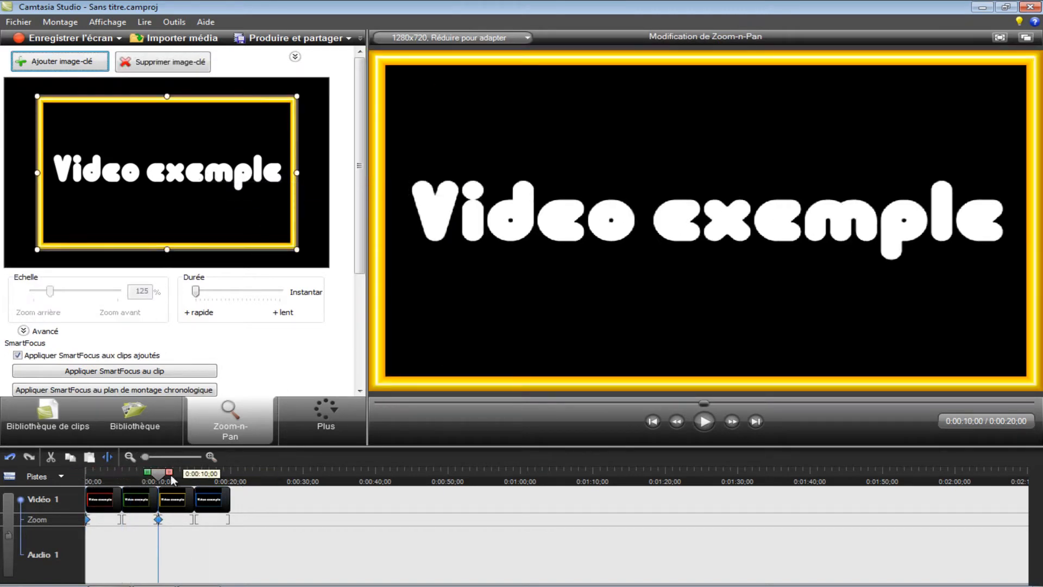
- Place Miniature Exemple.png after the last example clip on the Vidéo 1 track
left_click_drag(171, 474, 199, 472)
left_click(47, 418)
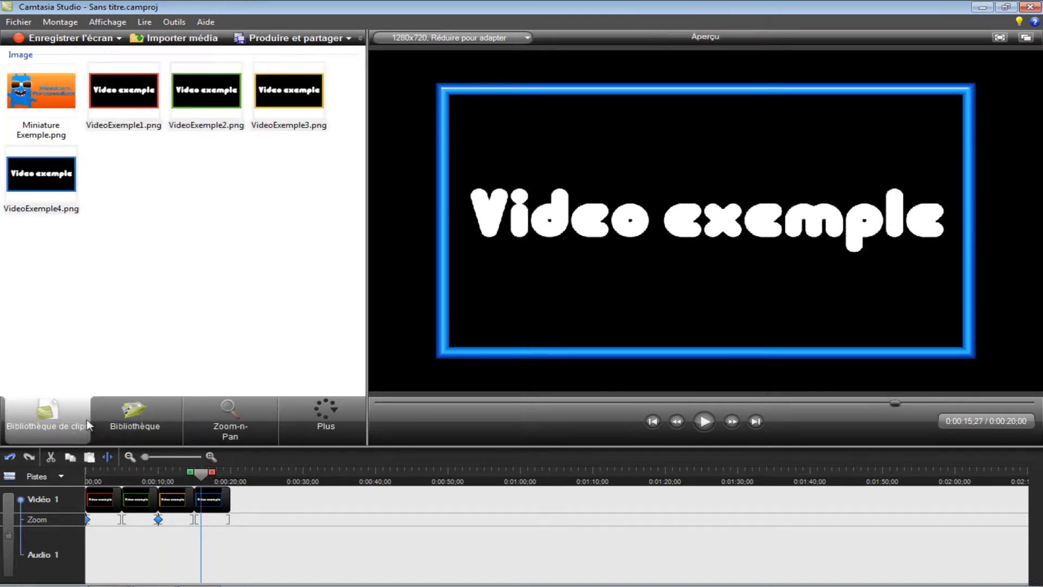
left_click_drag(33, 103, 242, 497)
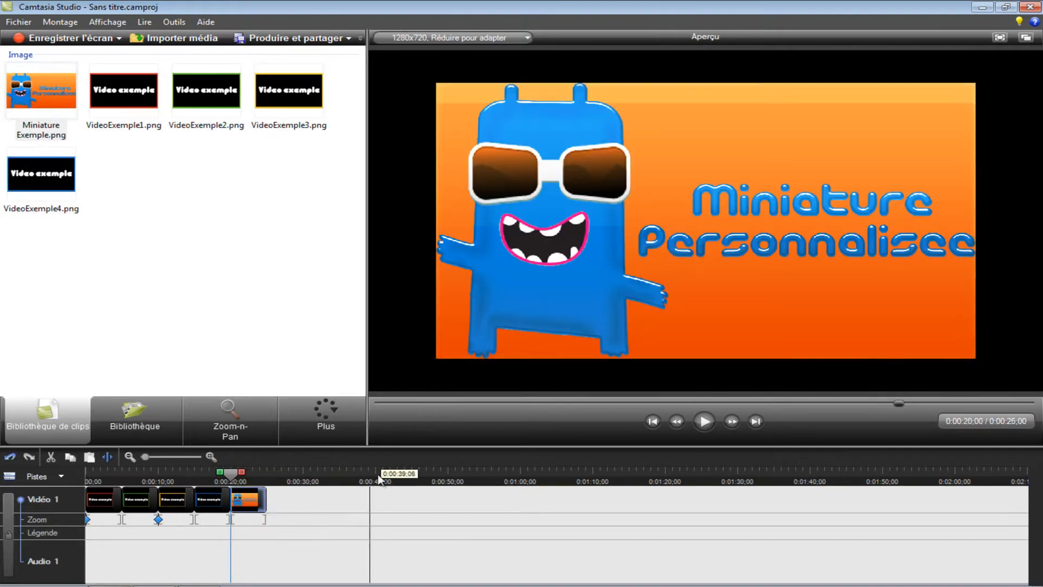
- Zoom the Miniature Exemple.png clip to 125% to fill the frame and extend its duration to about 20 seconds
left_click(223, 429)
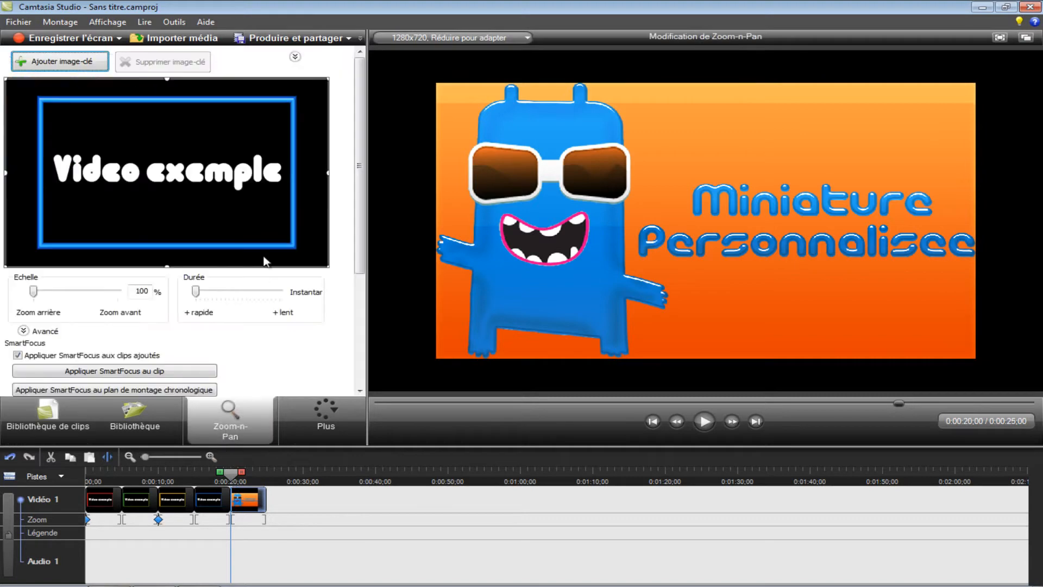
right_click(169, 154)
left_click(278, 170)
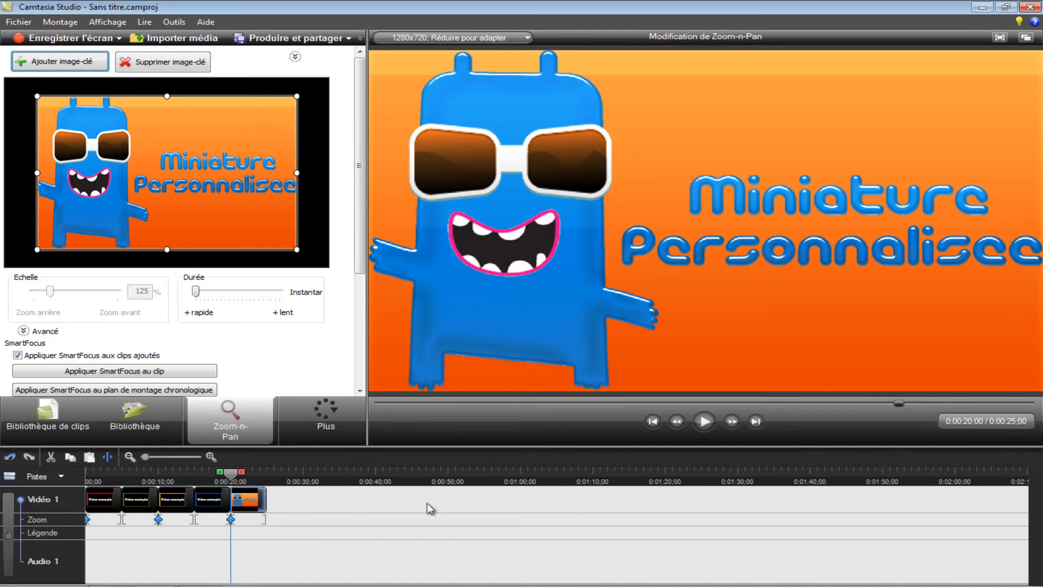
left_click_drag(265, 501, 376, 498)
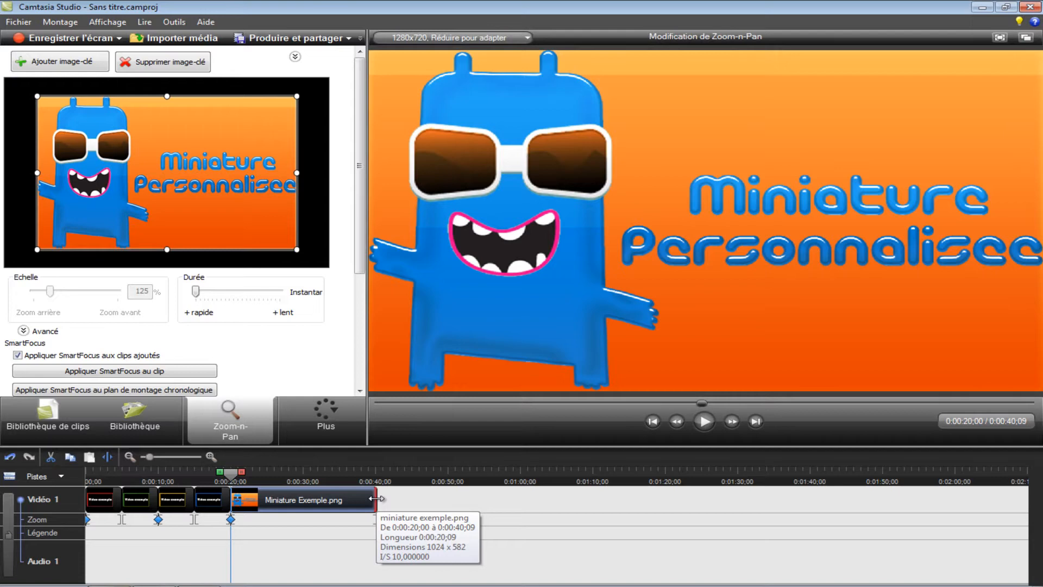
- Produce the video with the FULL HD Youtube preset, naming the production "Test"
left_click(311, 39)
left_click(539, 164)
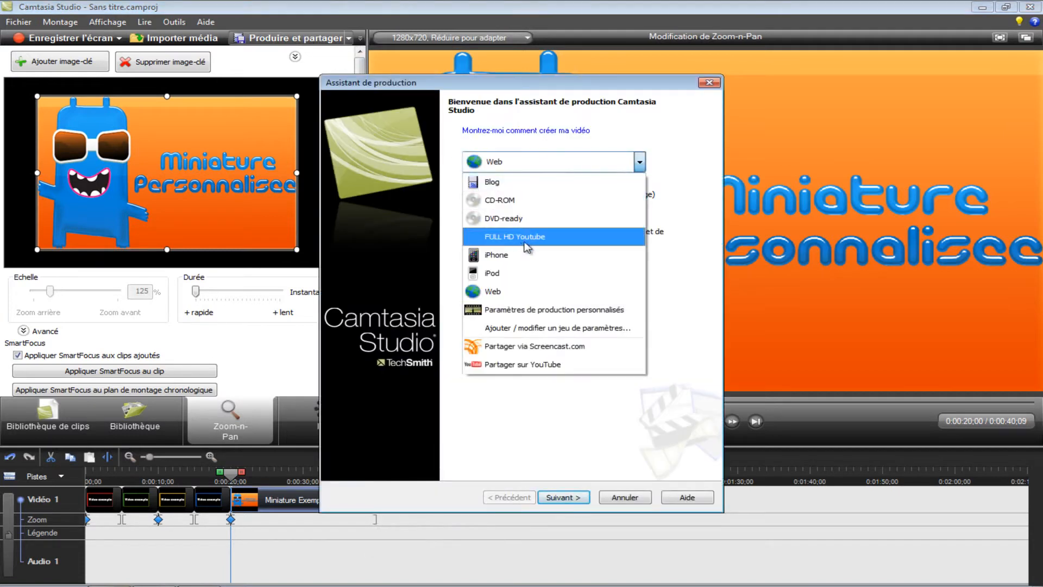
left_click(519, 234)
left_click(577, 498)
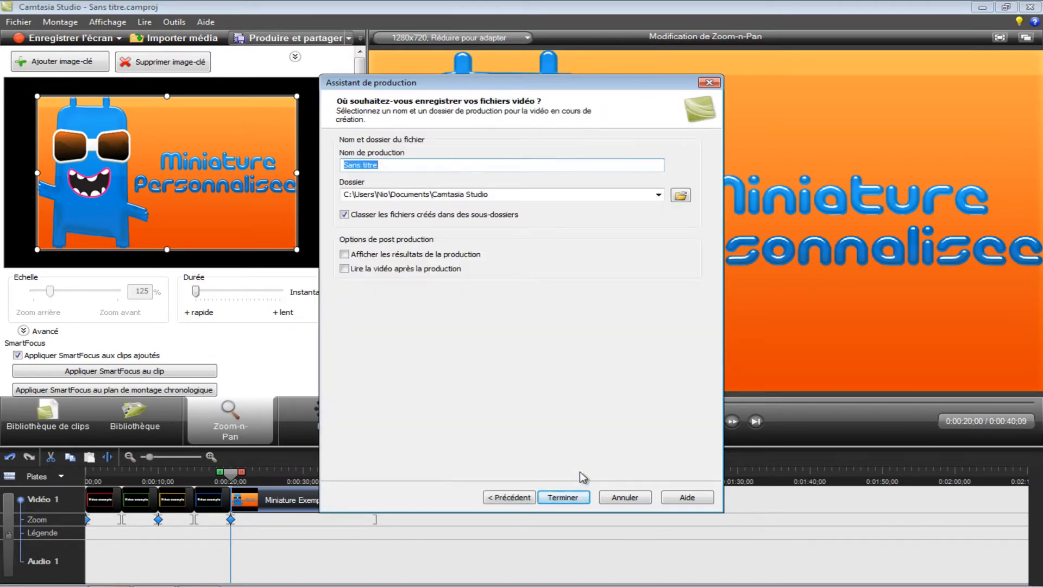
type("Test")
left_click(563, 498)
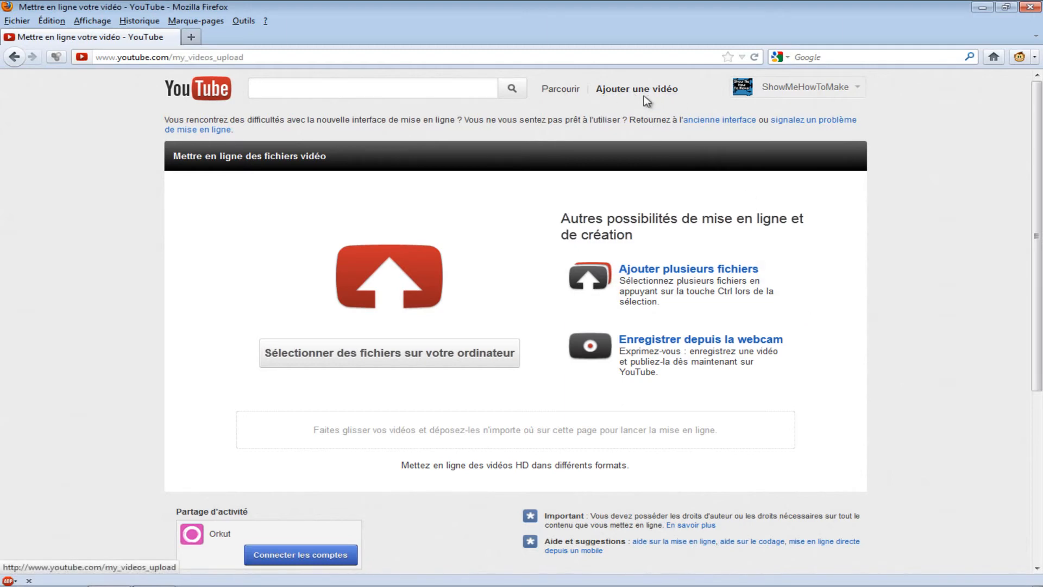
- On YouTube's upload page, upload Exemple video tuto.mp4 from its folder inside the Camtasia Studio documents folder
left_click(389, 360)
left_click(689, 323)
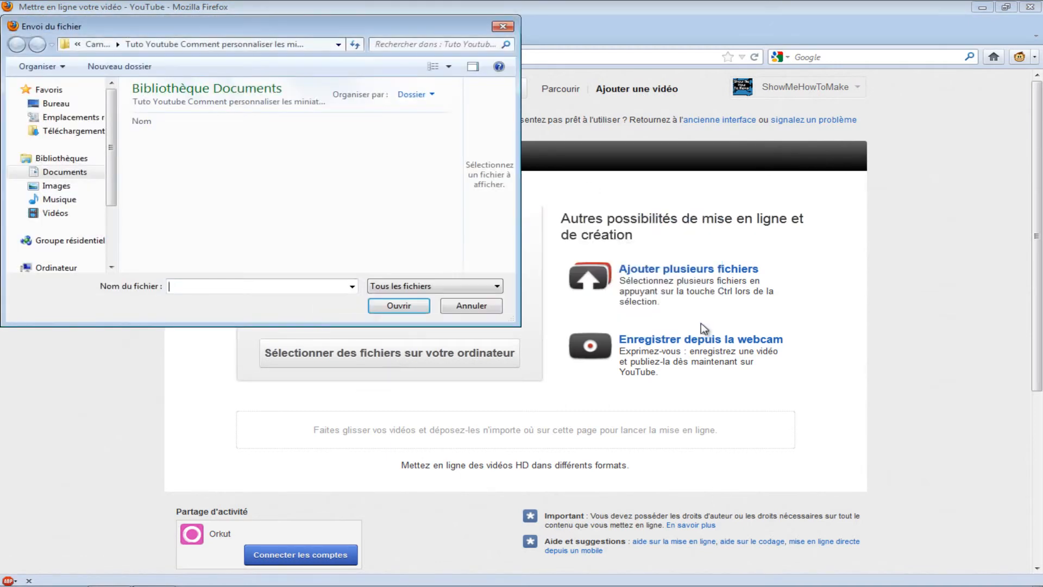
left_click(103, 44)
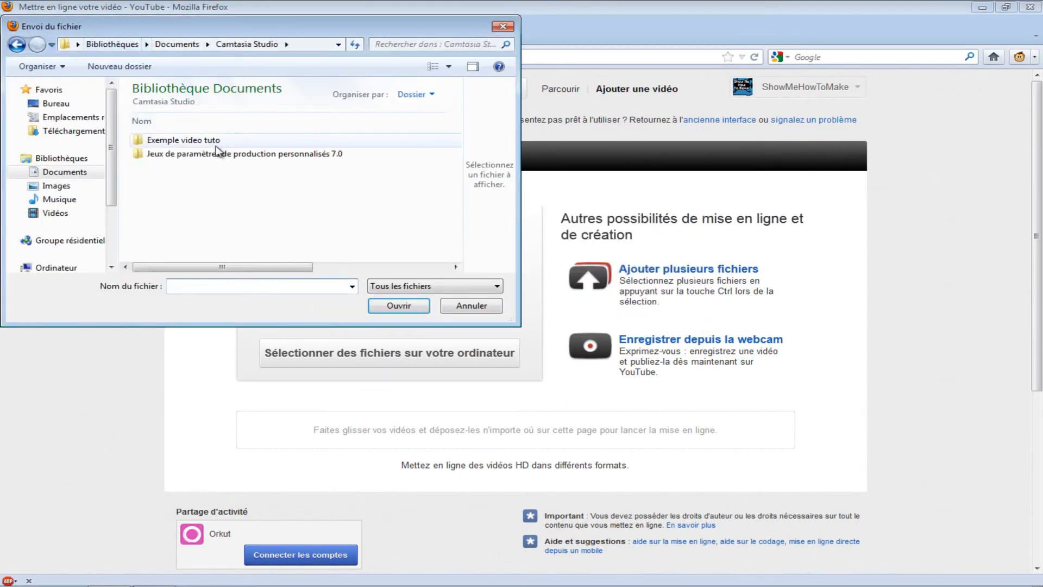
double_click(191, 140)
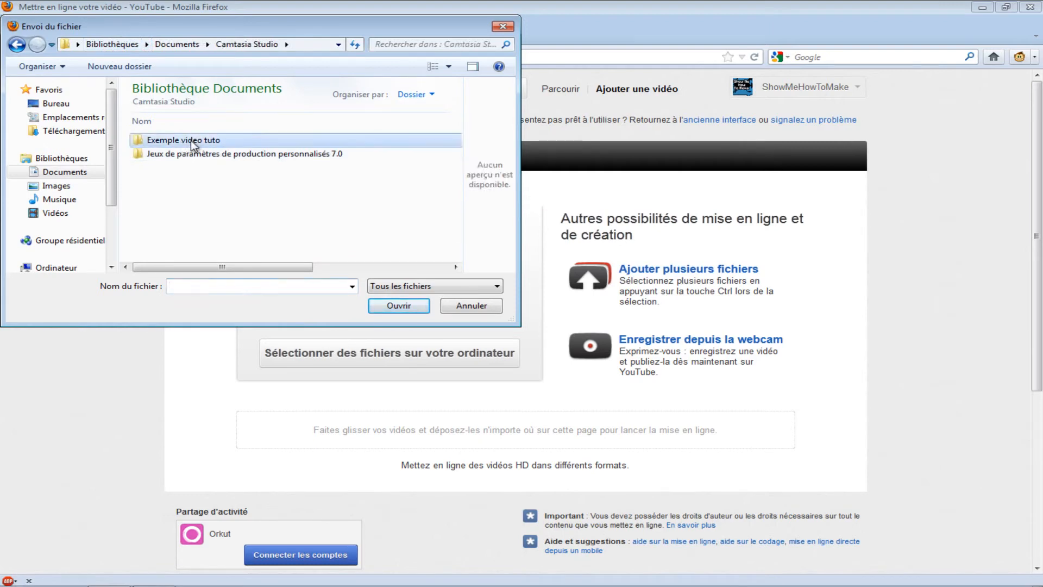
left_click(211, 140)
left_click(398, 306)
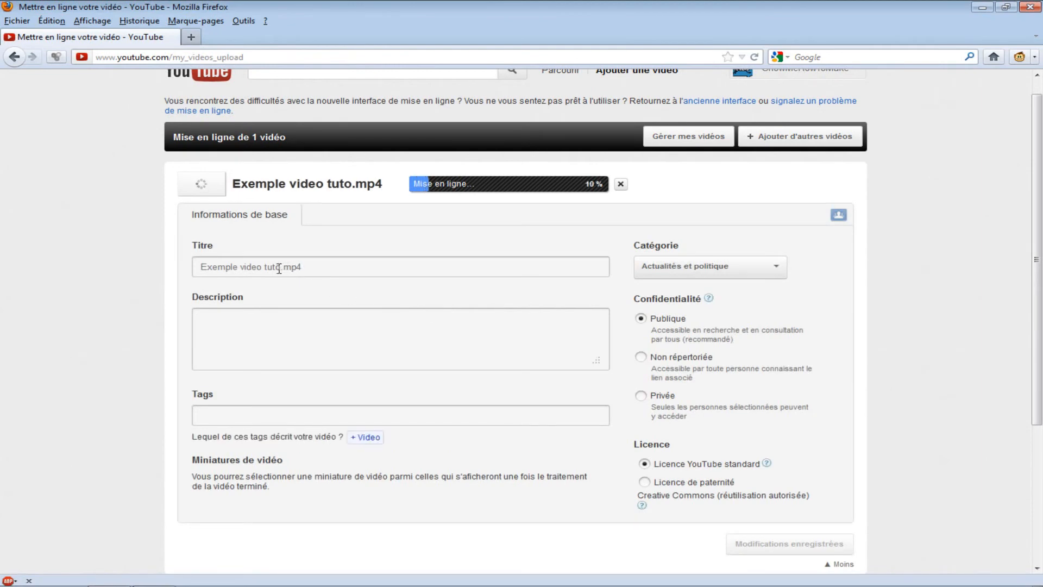
- Remove the .mp4 extension from the video title and set the privacy to Privée
left_click_drag(310, 267, 281, 267)
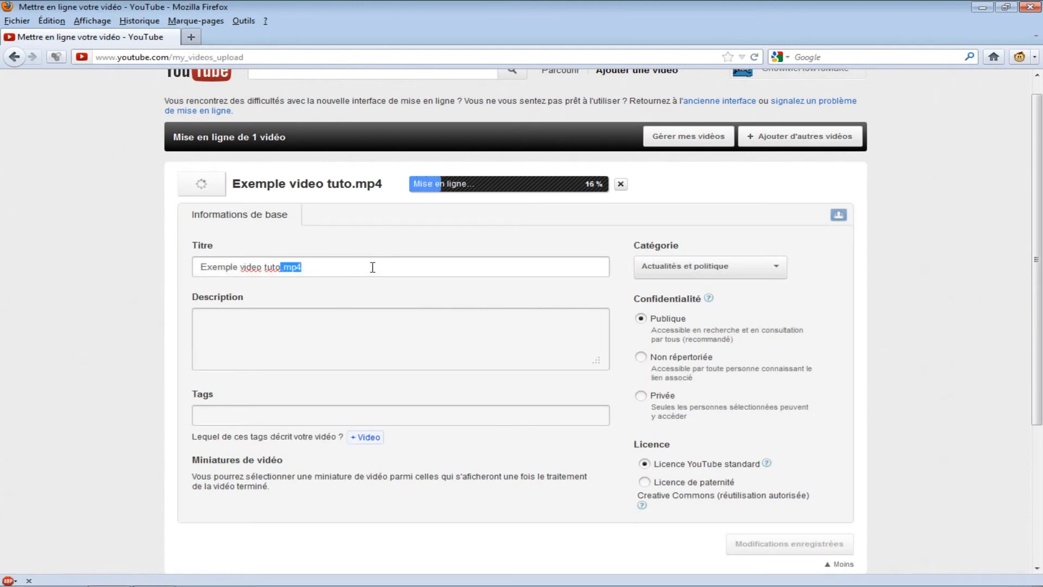
key("BackSpace")
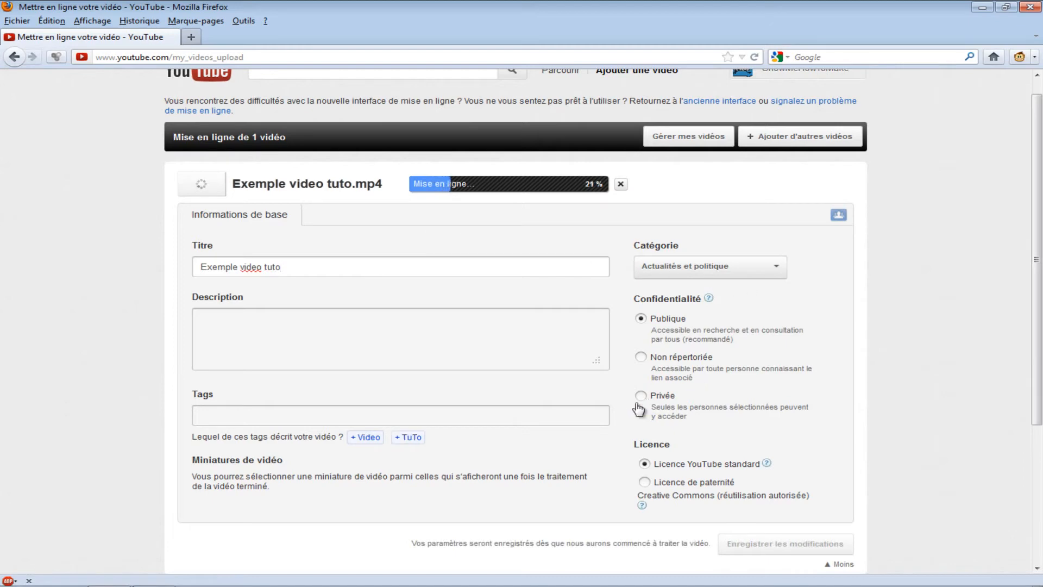
left_click(641, 396)
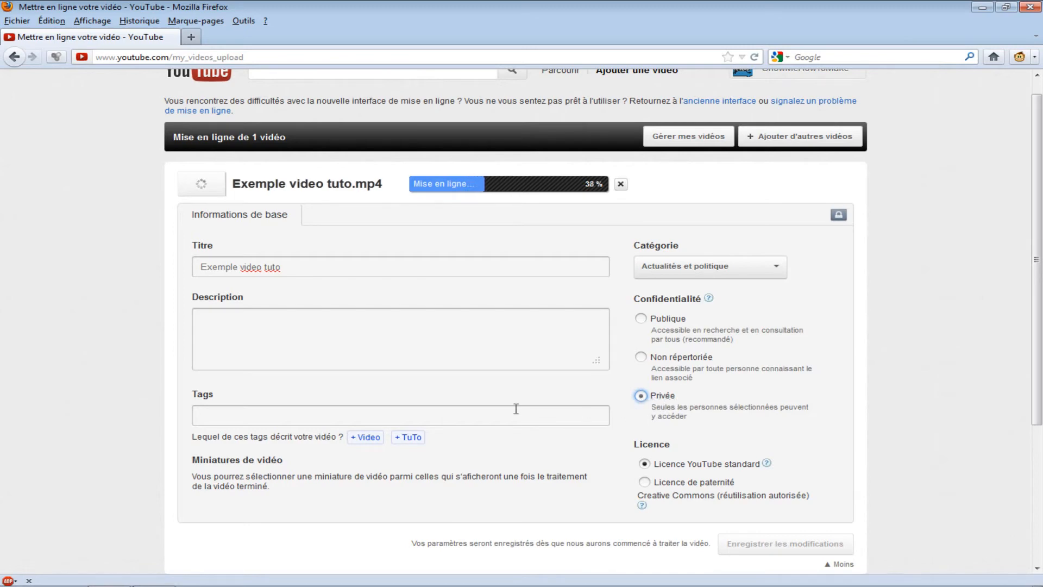
- Set the video's category to Éducation and its licence to Licence de paternité Creative Commons
left_click(743, 264)
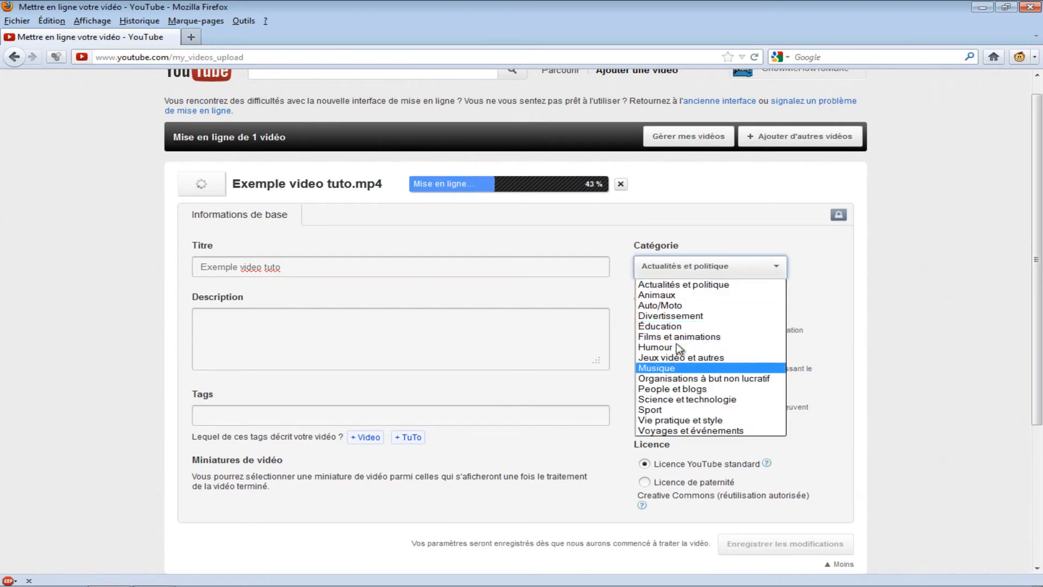
left_click(685, 326)
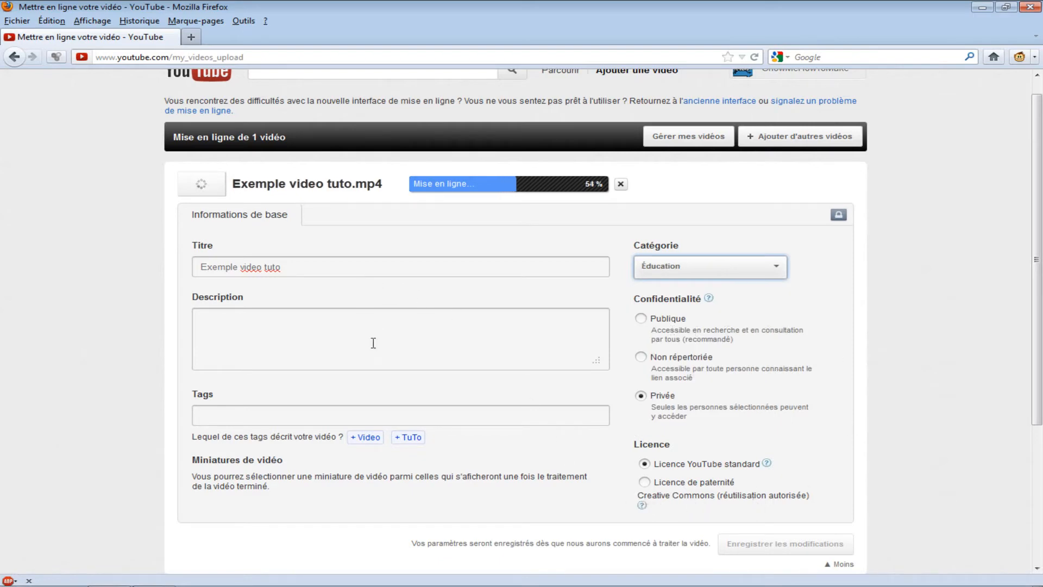
left_click(645, 482)
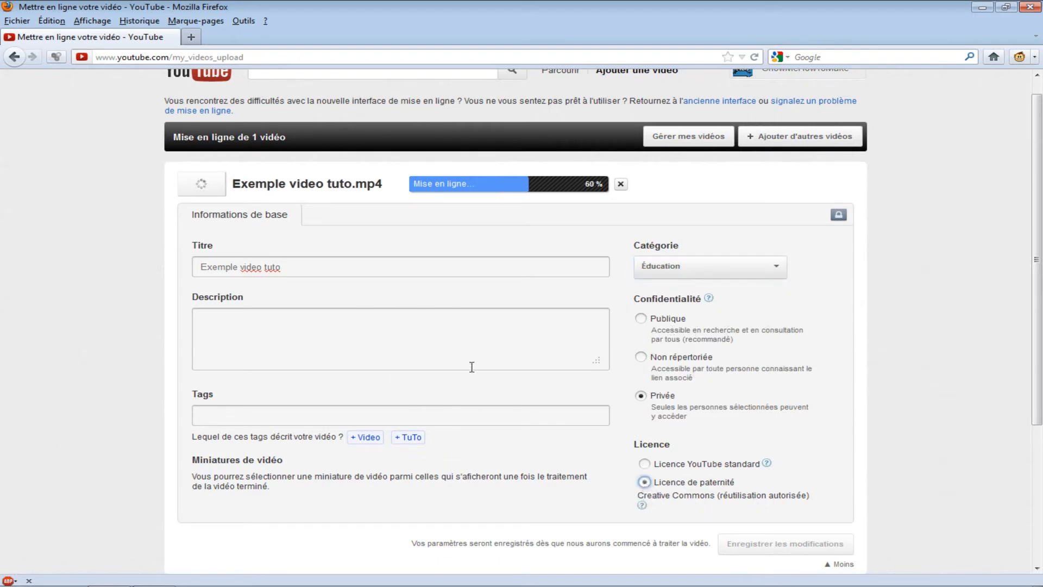
- Copy the title "Exemple video tuto" into the video's description and tags
left_click(420, 335)
left_click_drag(291, 261, 158, 288)
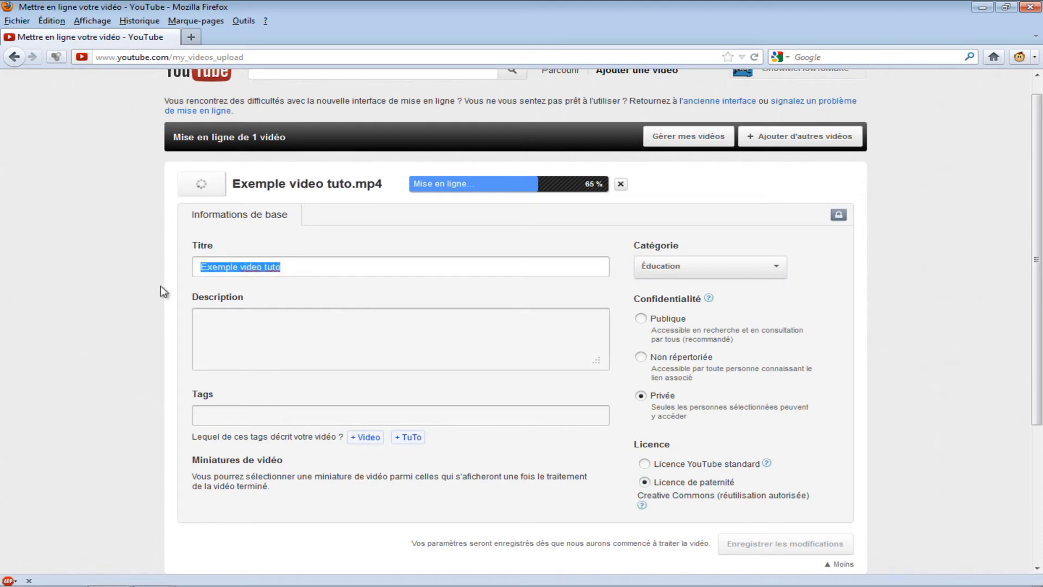
key("ctrl+c")
left_click(257, 314)
key("ctrl+v")
left_click(292, 418)
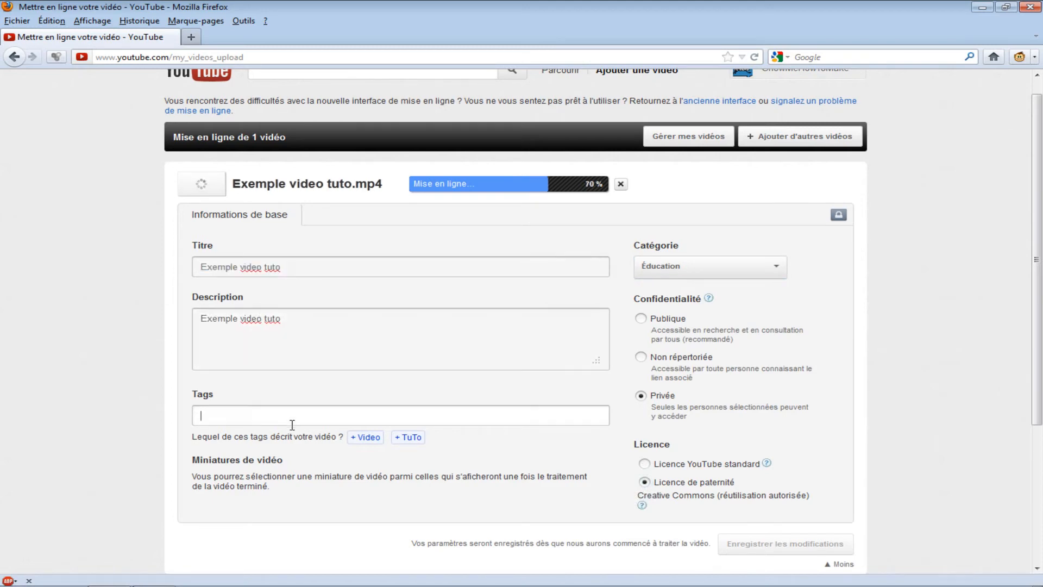
key("ctrl+v")
left_click(443, 448)
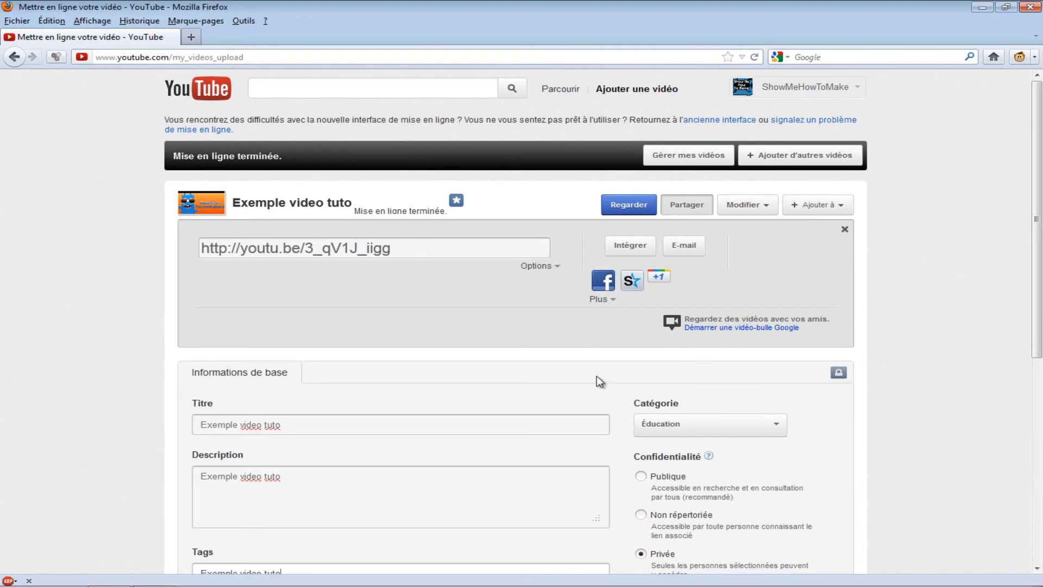
- Choose the third suggested thumbnail, showing the orange Miniature Personnalisée image, for the video and save the changes
scroll(596, 376, "down", 5)
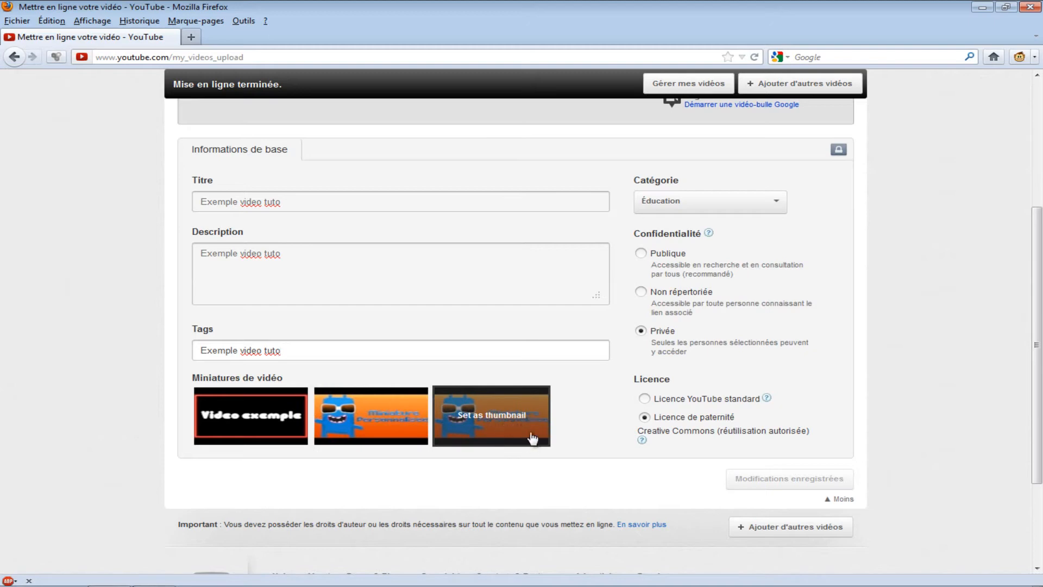
left_click(508, 416)
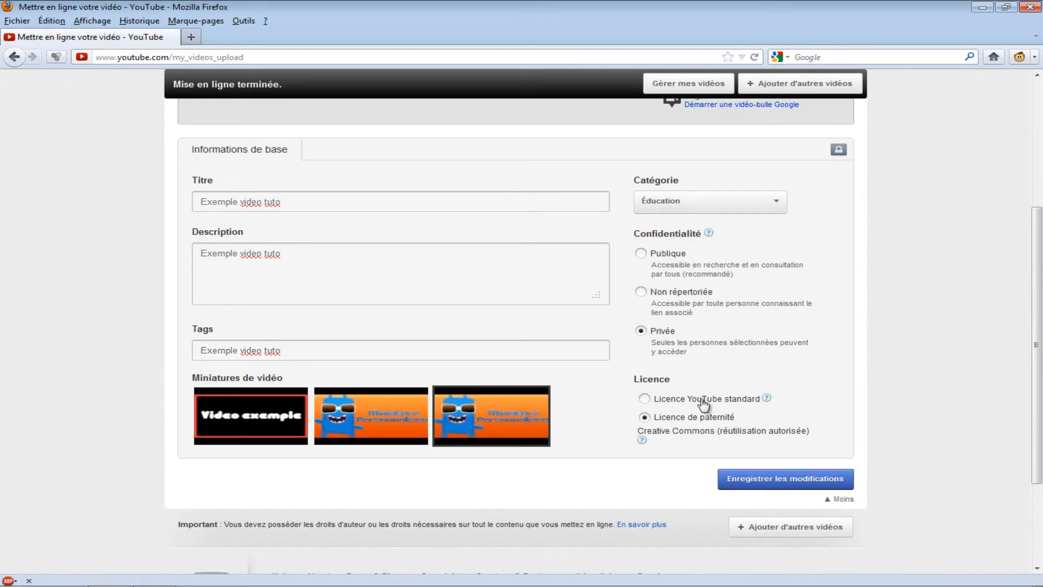
left_click(770, 477)
- Open the Retouches editor for the uploaded video Exemple video tuto
scroll(769, 467, "up", 7)
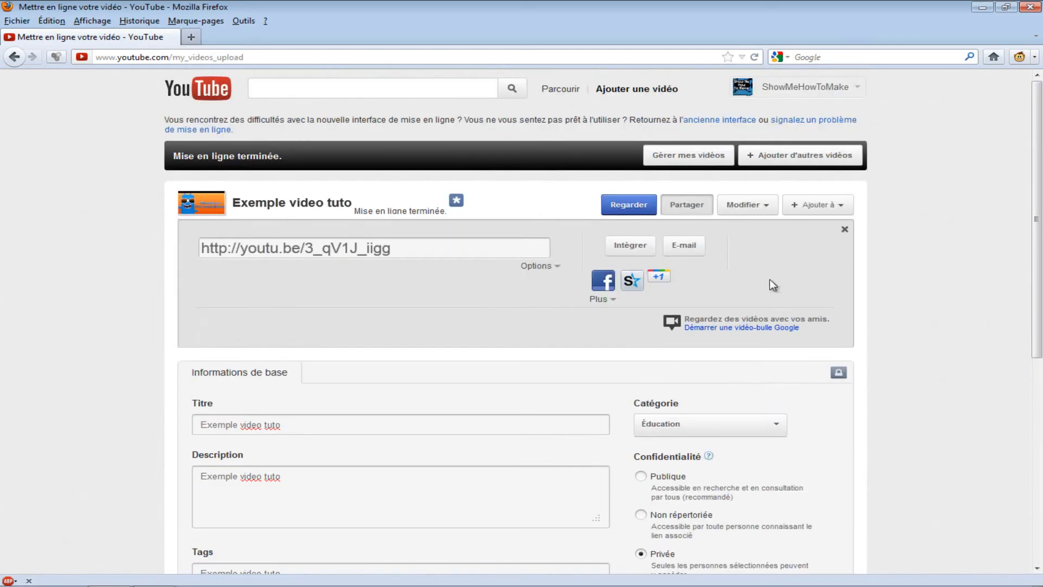
left_click(763, 212)
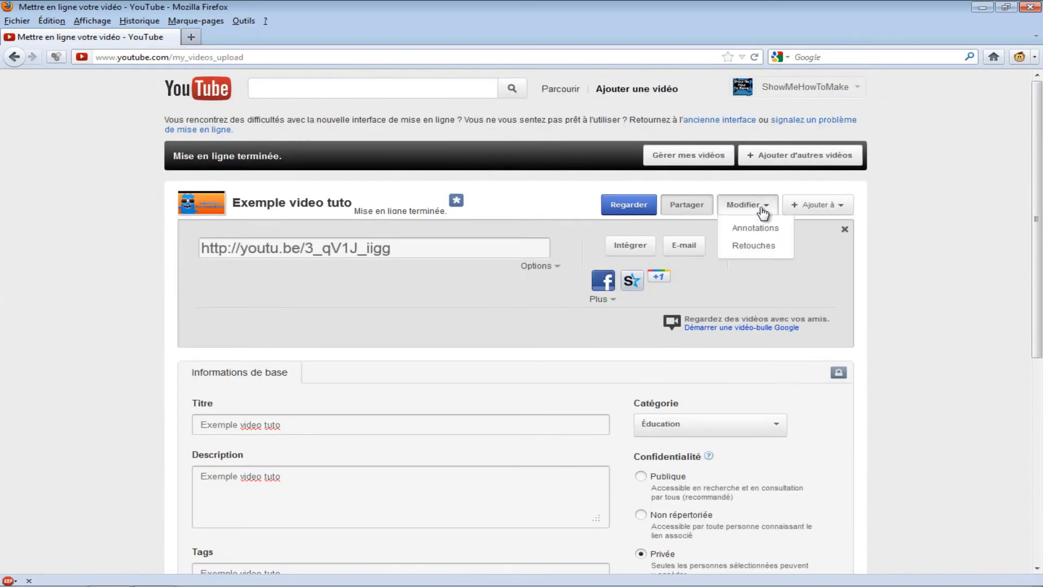
left_click(755, 245)
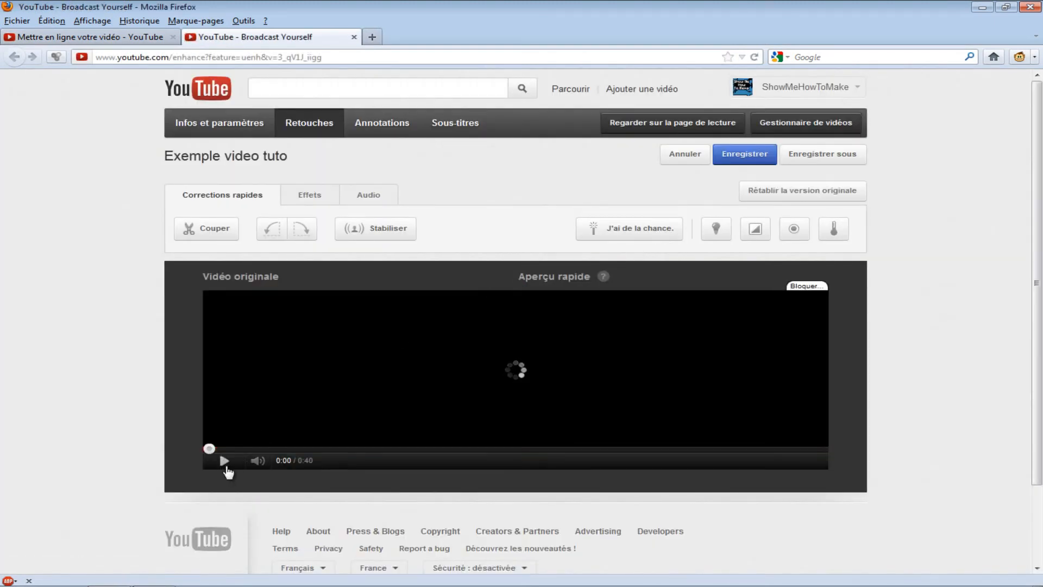
- Trim the end of the video to 0:20.5, just after the Miniature Personnalisée image begins, and finish the cut
left_click(206, 230)
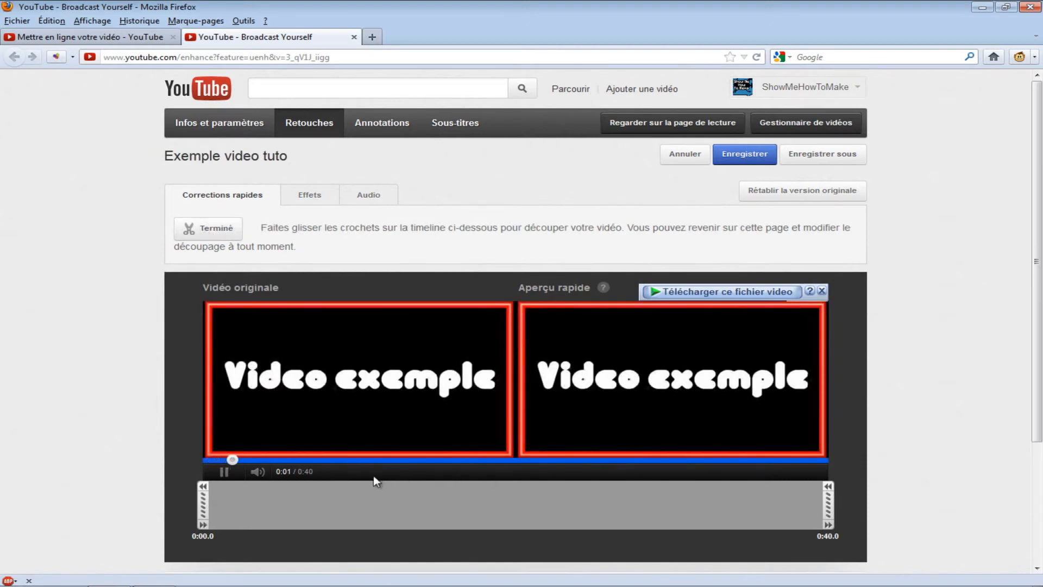
left_click(516, 460)
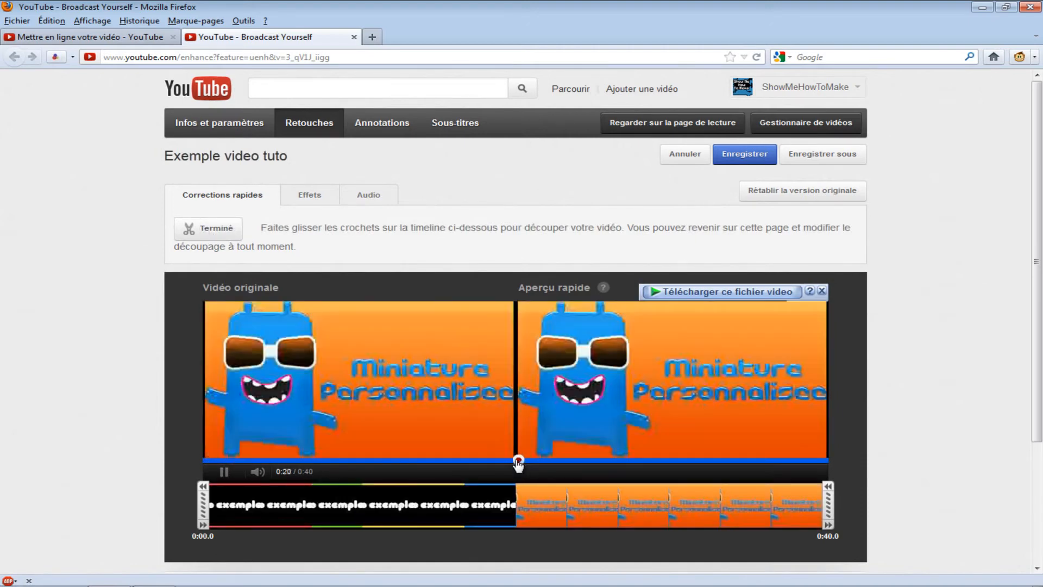
left_click_drag(532, 510, 524, 506)
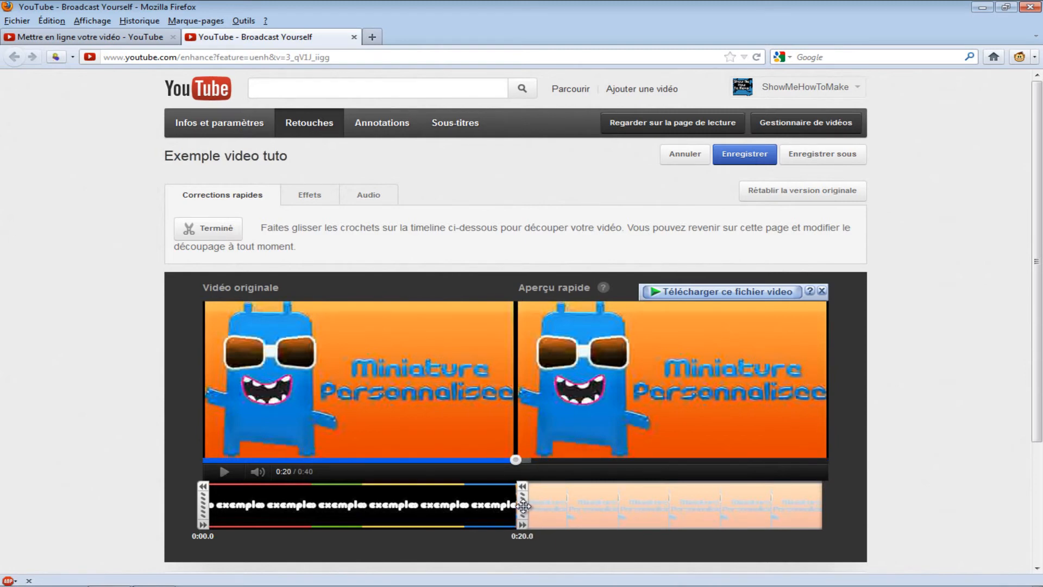
left_click_drag(523, 507, 530, 507)
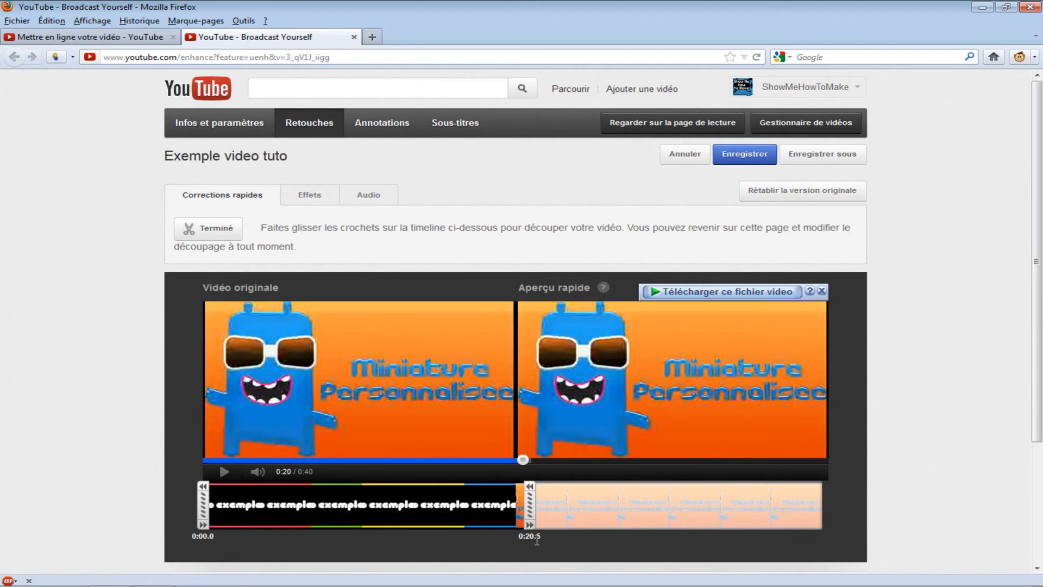
left_click(217, 233)
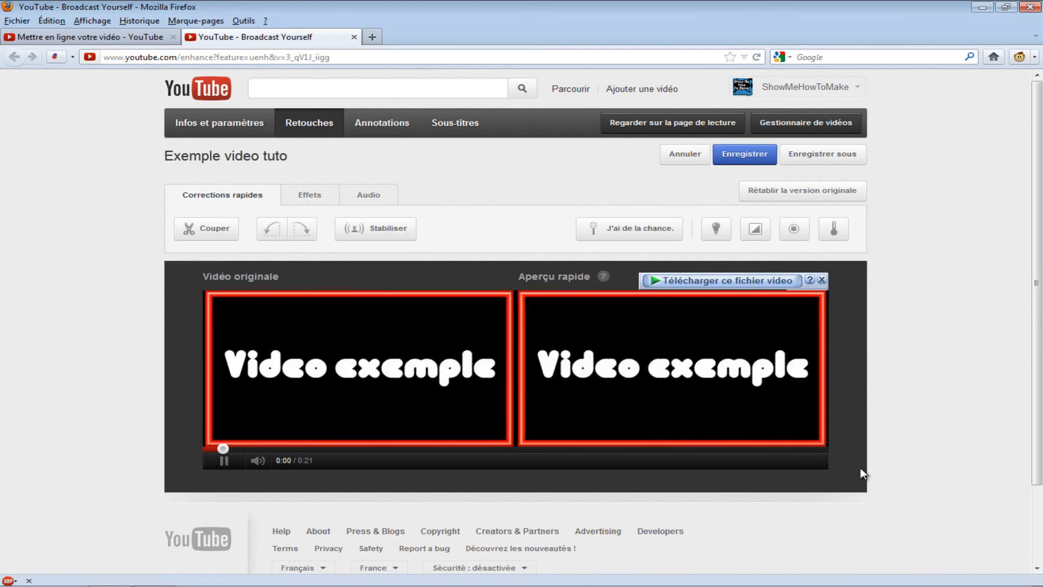
- Preview the end of the trimmed video, then save the retouched version over the original and accept the processing notice
left_click(740, 449)
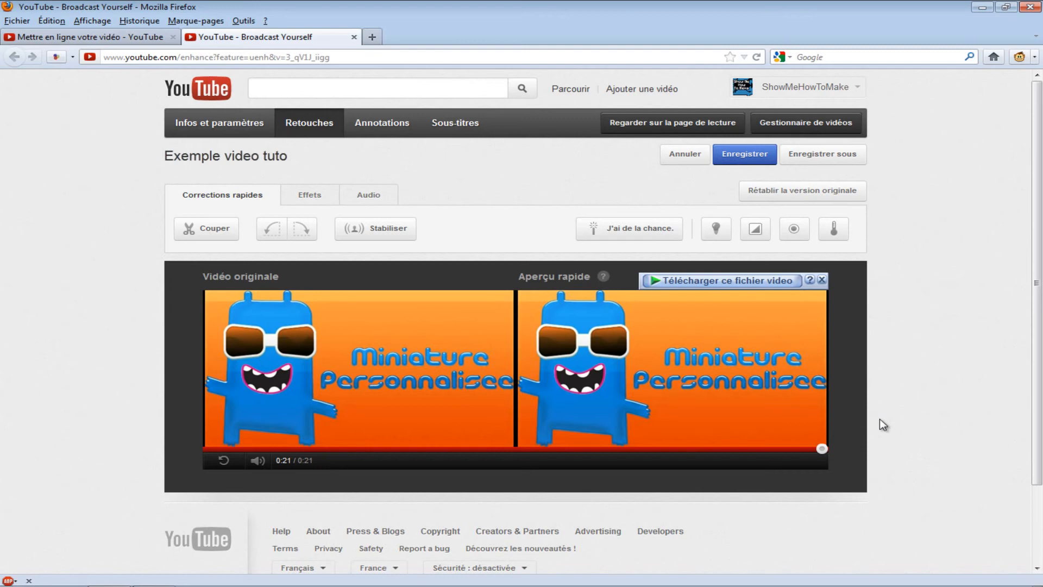
mouse_move(756, 228)
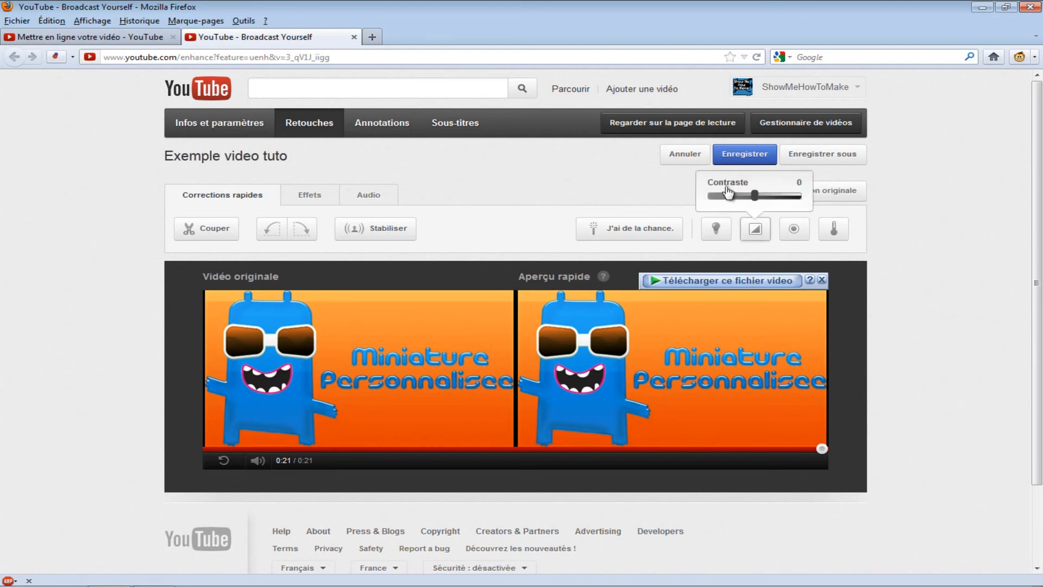
left_click(749, 156)
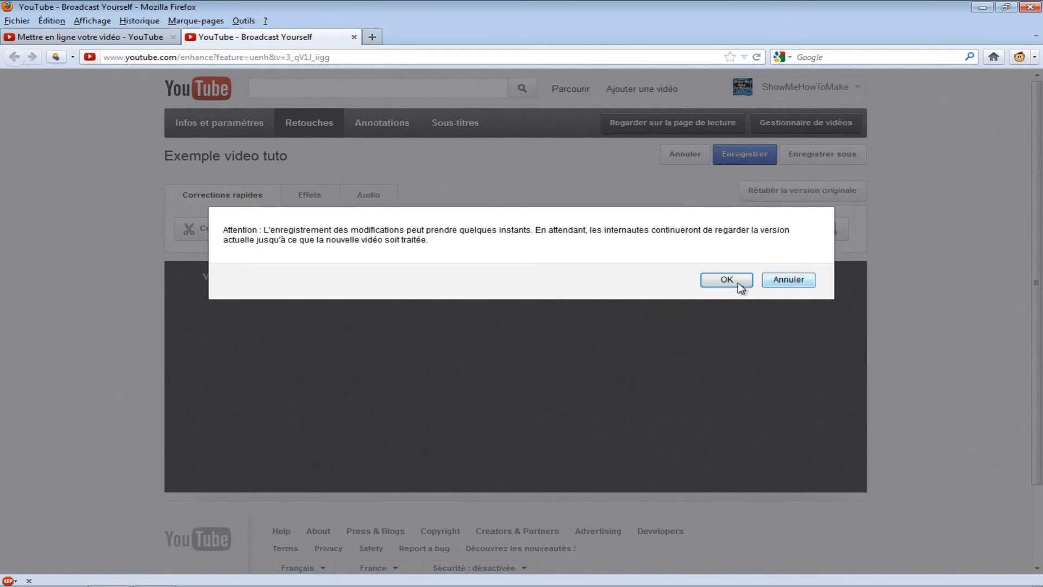
left_click(728, 282)
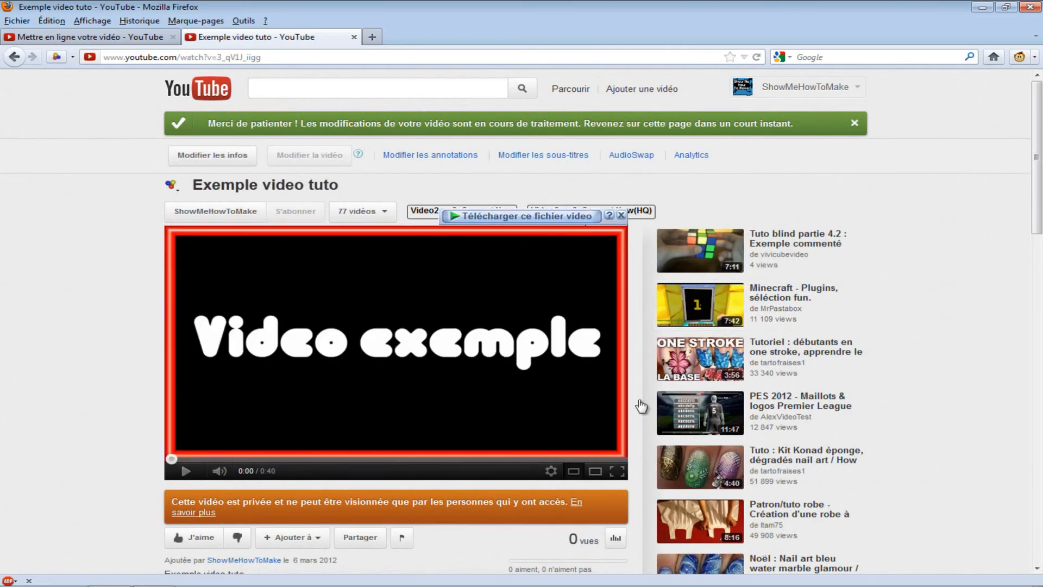
- In the Gestionnaire de vidéos, change the privacy of Exemple video tuto to Publique
left_click(804, 88)
left_click(787, 137)
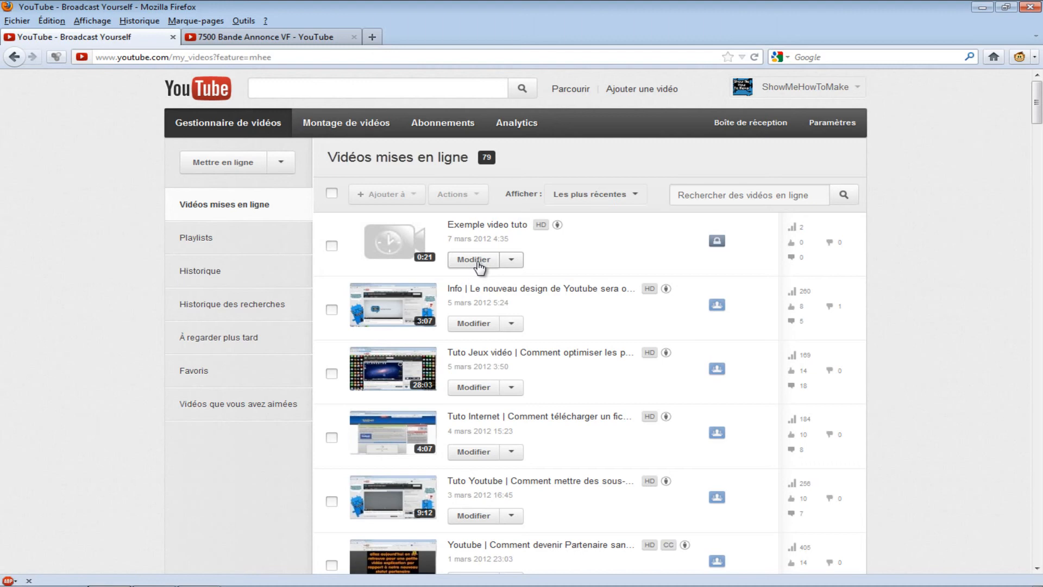
left_click(331, 248)
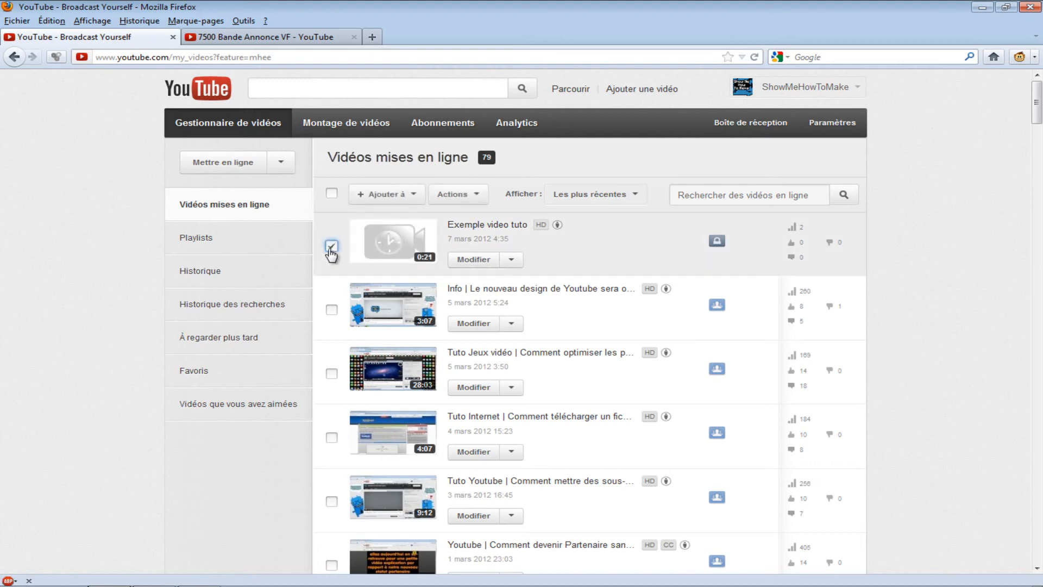
left_click(476, 197)
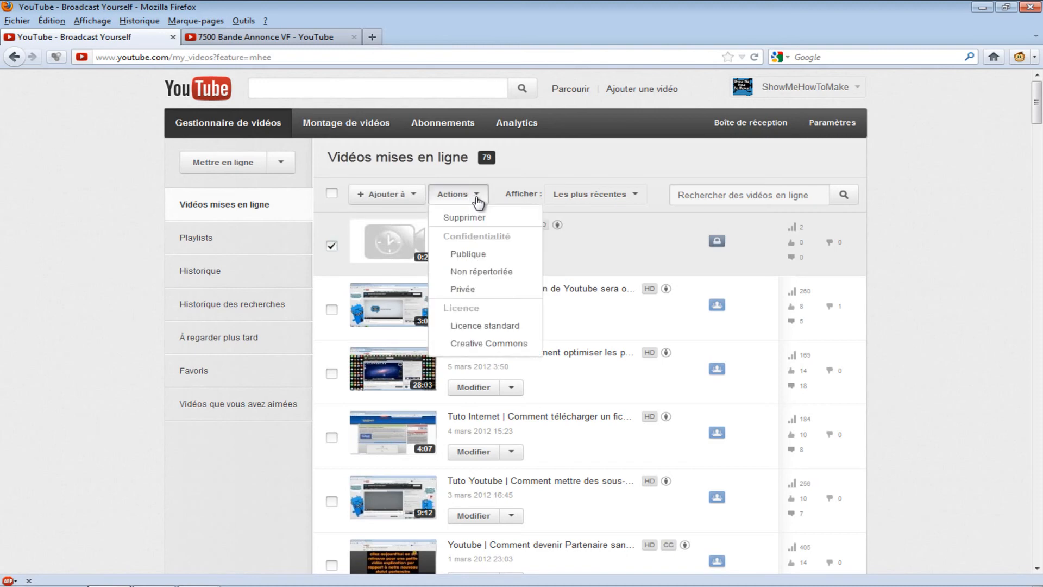
left_click(477, 255)
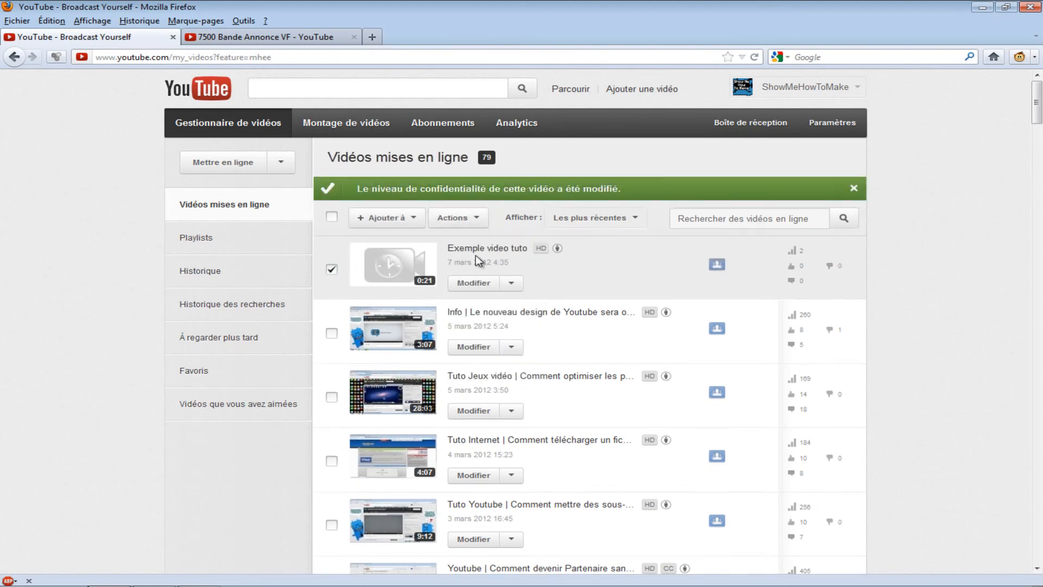
left_click(854, 188)
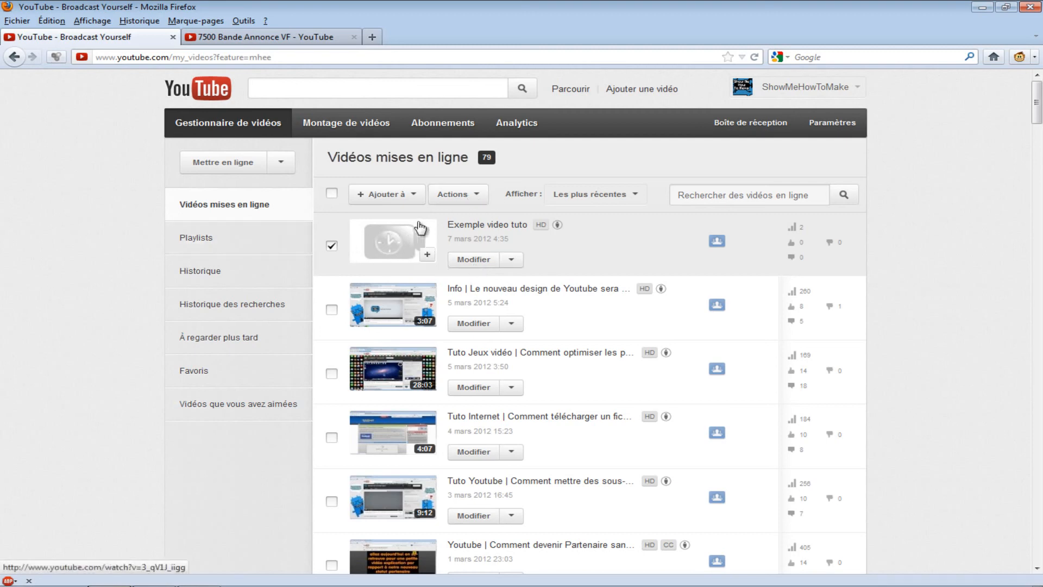
- Open the channel page to check the thumbnail of the featured video, then go to the channel's Vidéos section
left_click(844, 91)
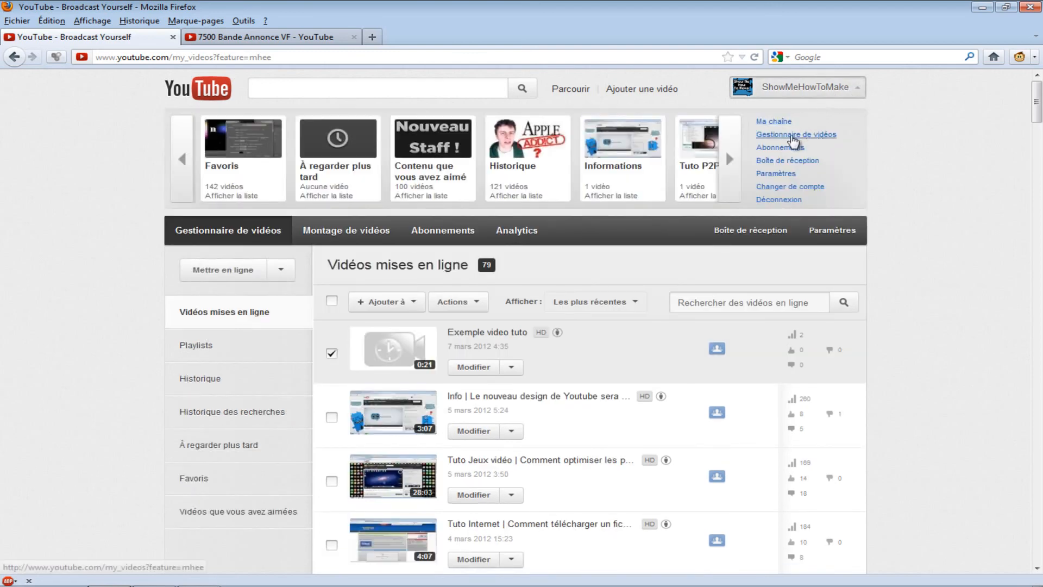
left_click(783, 126)
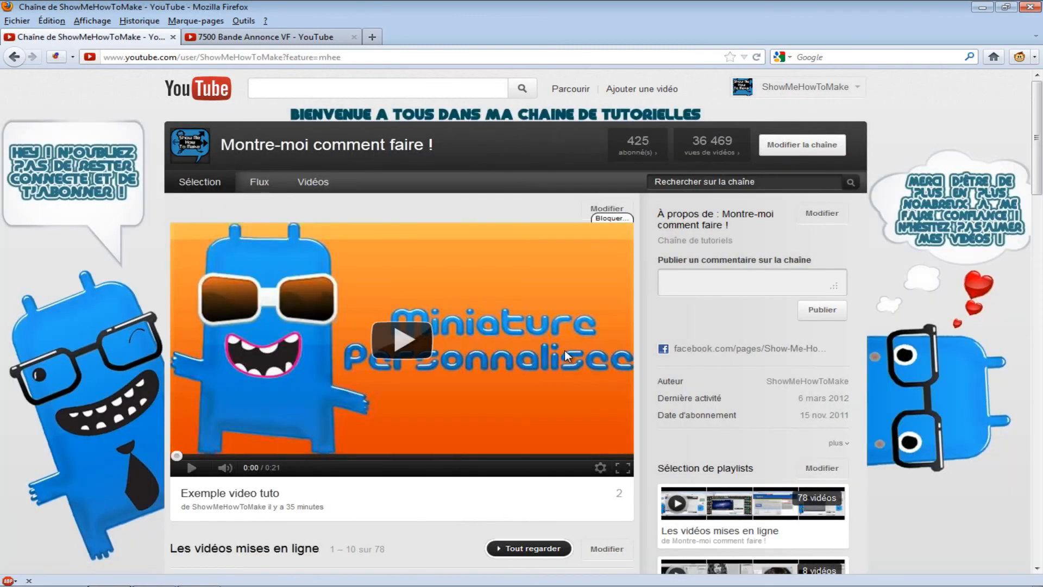
scroll(565, 350, "down", 3)
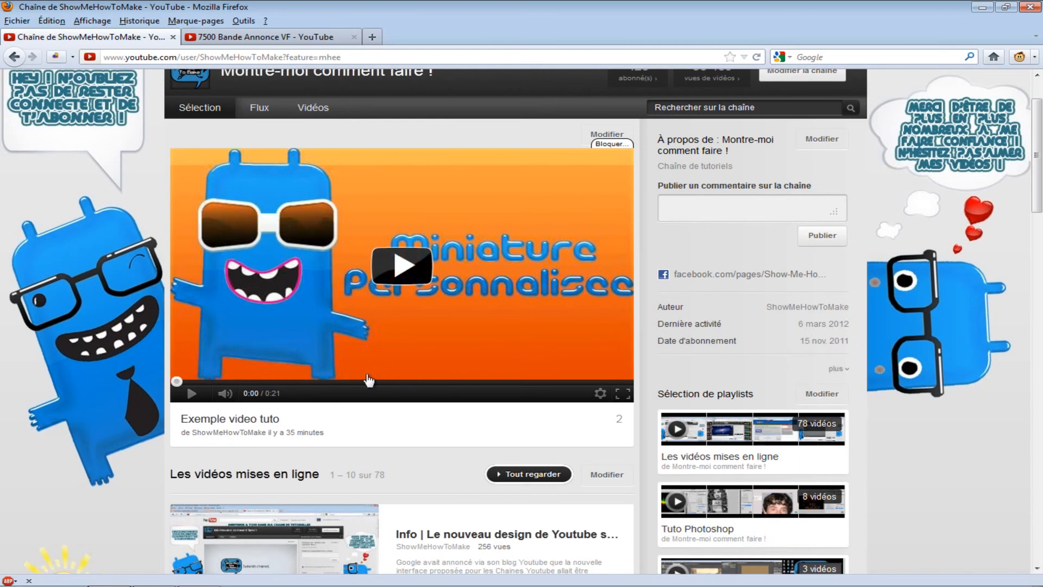
scroll(369, 380, "up", 3)
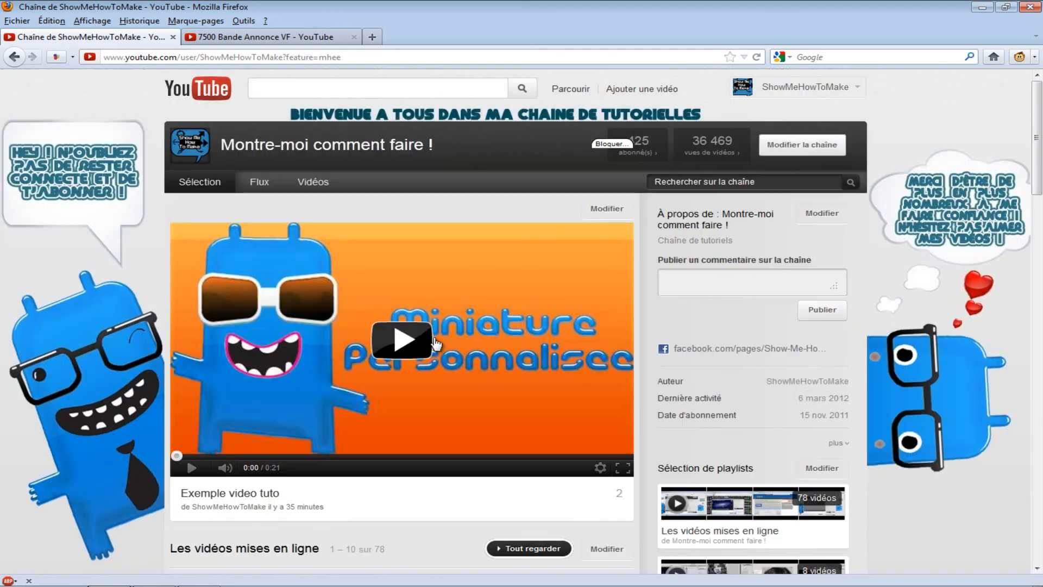
left_click(333, 180)
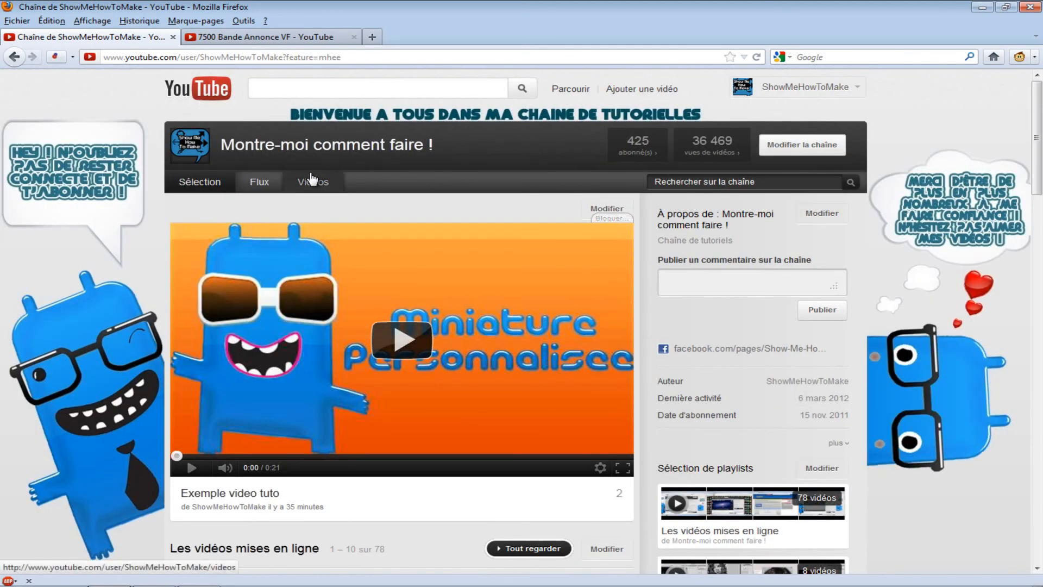